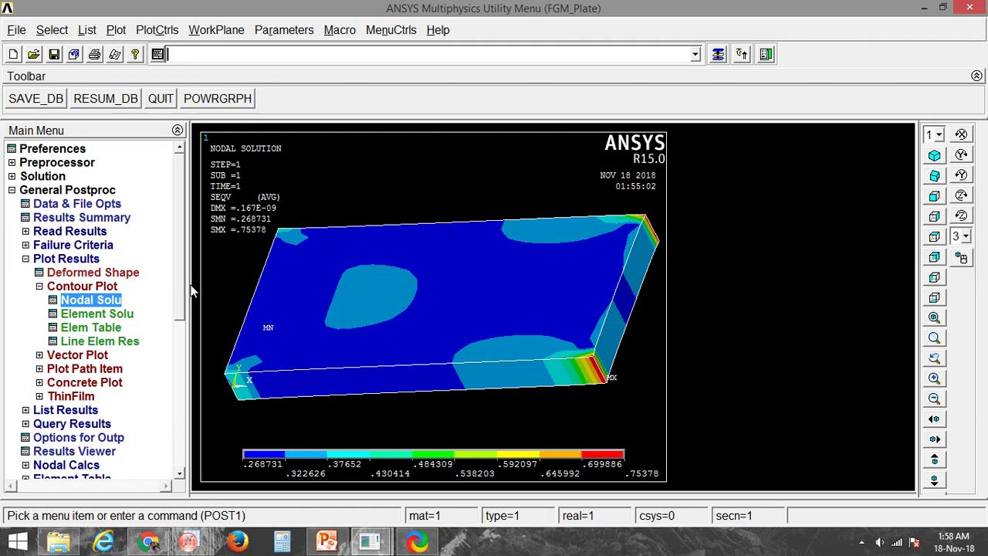
Step: Clear the current database and start a new model without the previous plate results
click(16, 31)
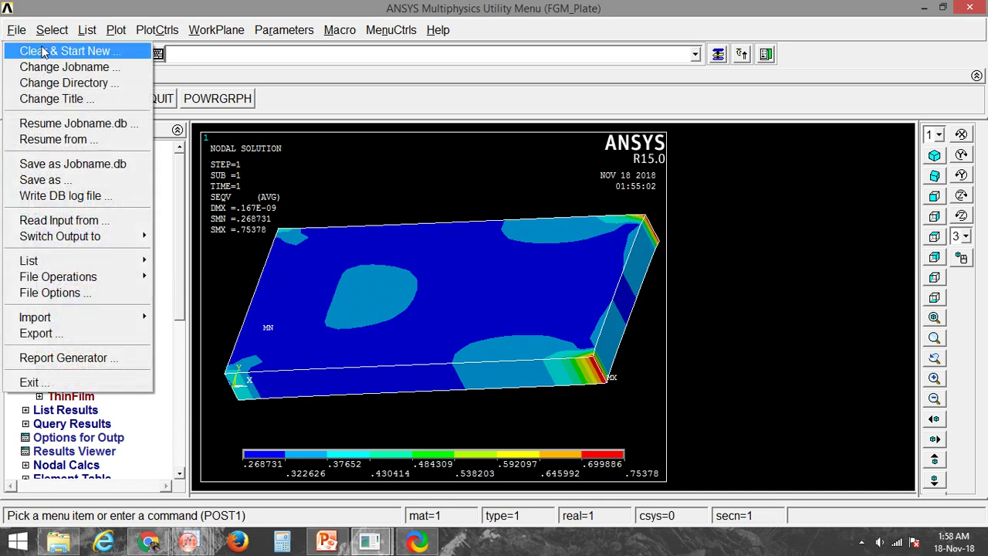
click(44, 48)
click(363, 365)
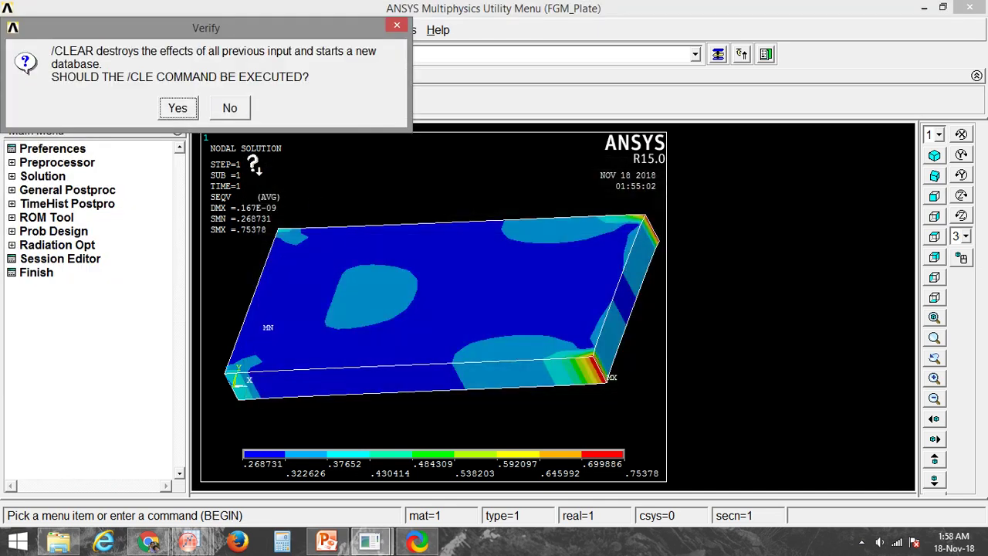
click(178, 107)
Step: Define PLANE42 as element type 1 for the model
click(63, 163)
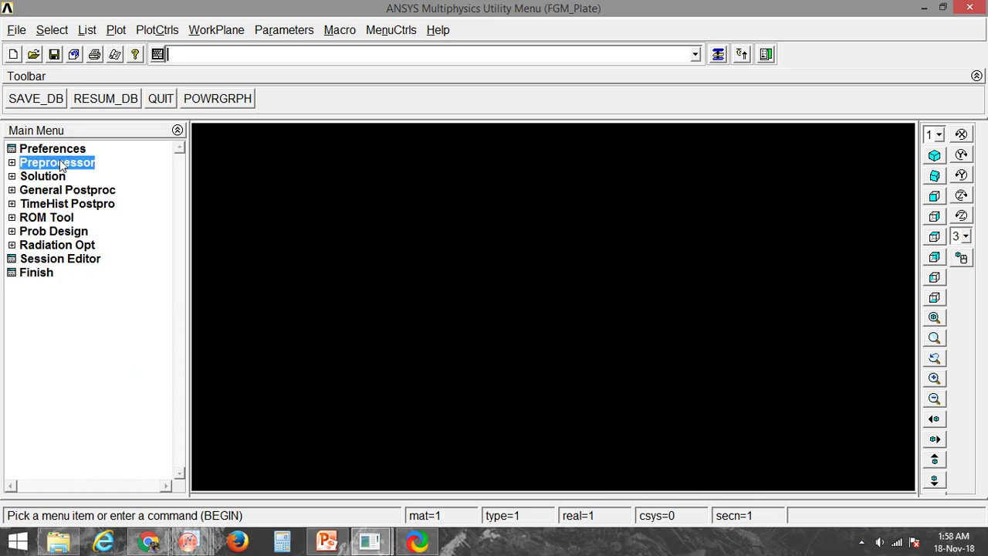
click(77, 178)
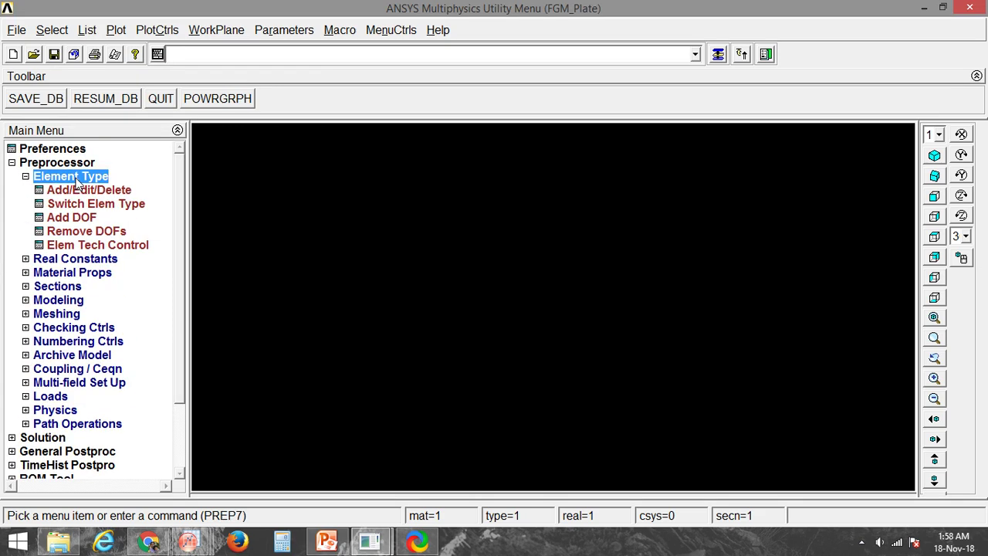
click(79, 197)
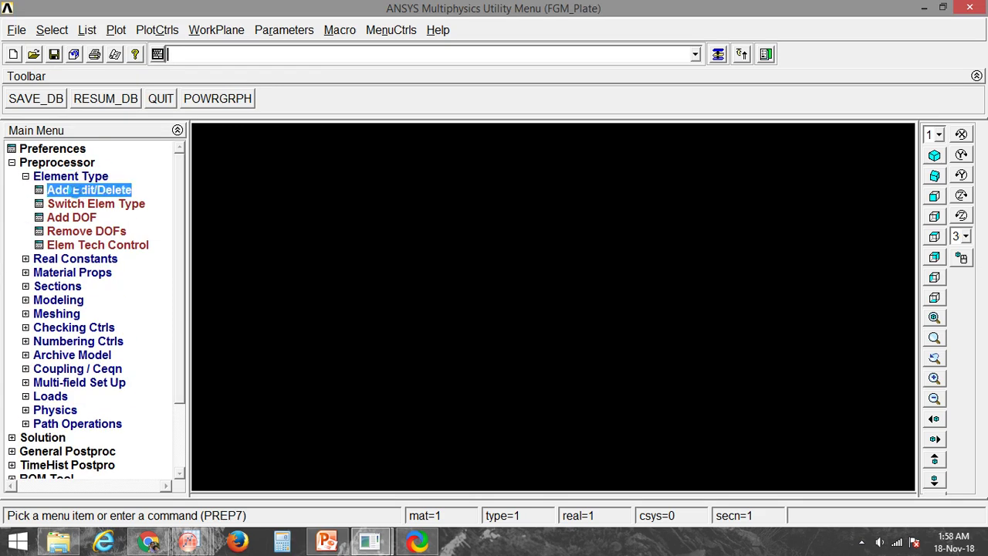
click(108, 370)
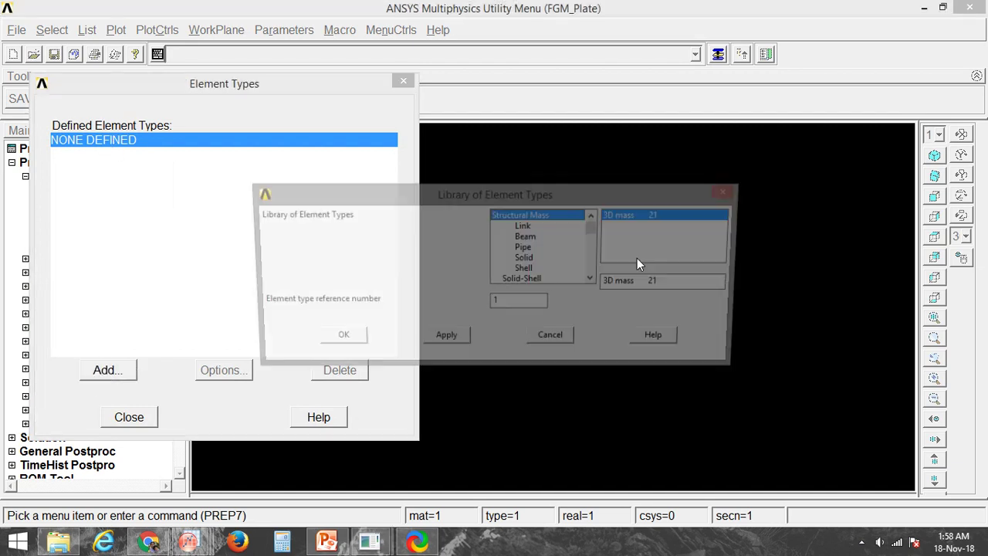
drag(668, 282, 597, 290)
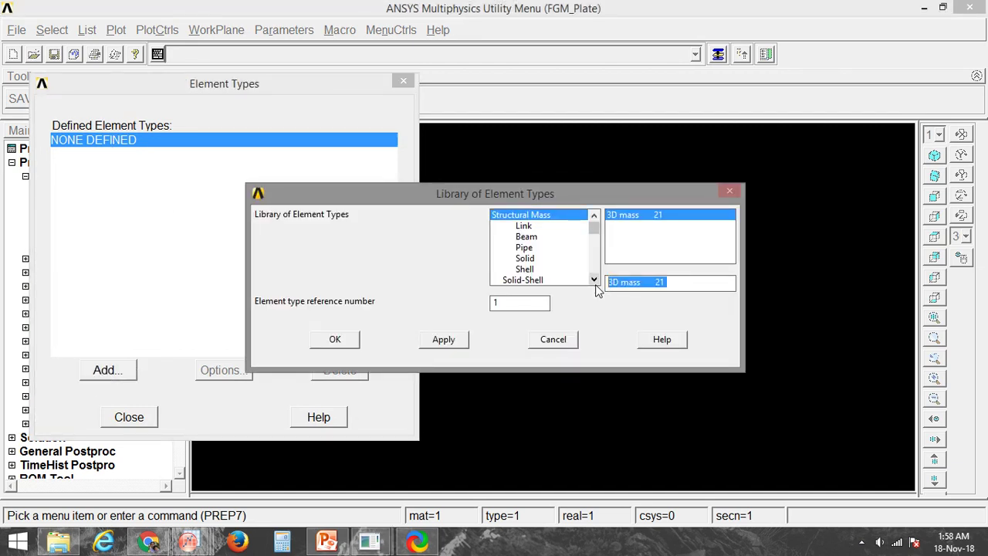
text(42)
key(Return)
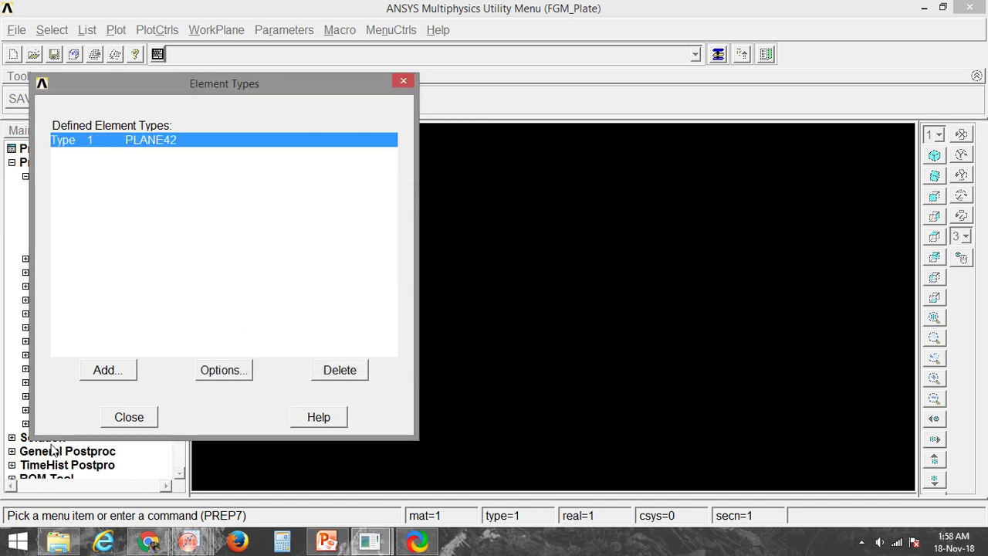
click(129, 417)
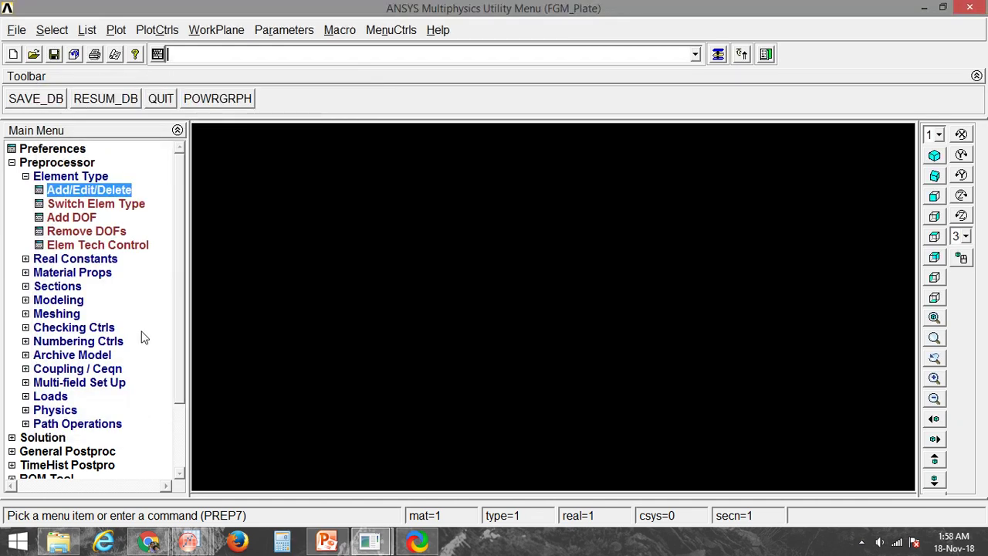
Step: Create a rectangular area by dimensions with X-coordinates 0 to 100 and Y-coordinates 0 to 50
click(60, 303)
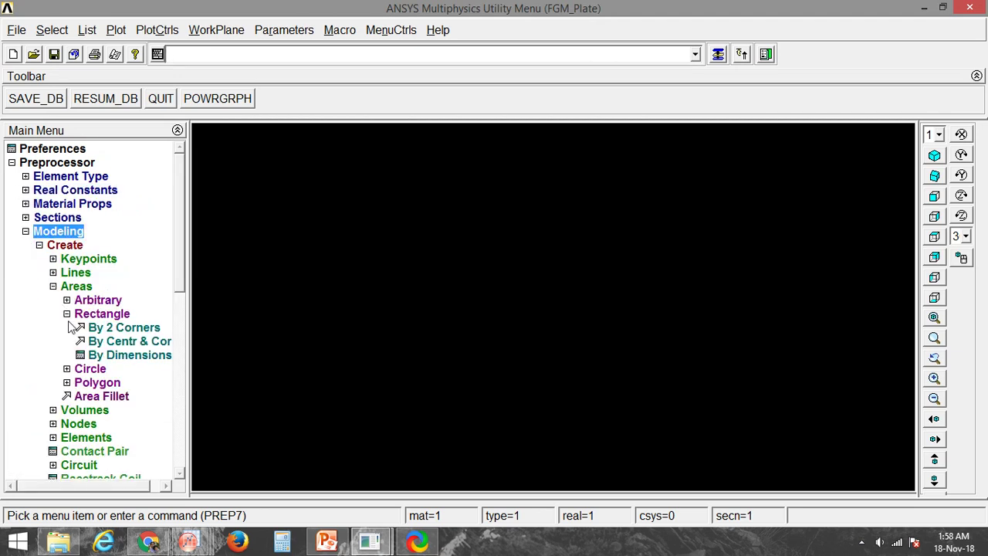
click(128, 356)
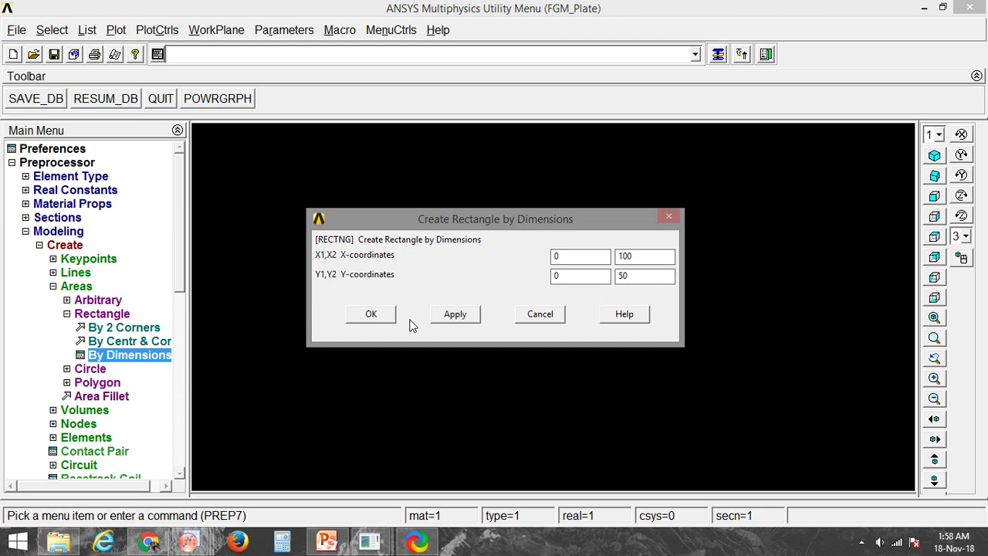
click(379, 316)
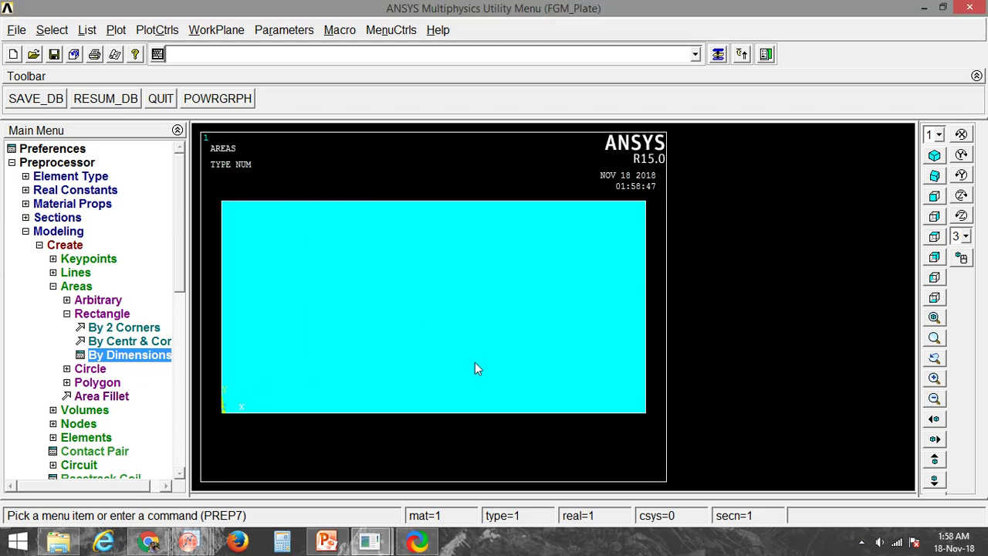
Step: Assign 15 element divisions to the two short edges of the rectangle
mouse_move(476, 369)
ctrl+right_down()
mouse_move(322, 282)
mouse_move(443, 271)
mouse_move(448, 335)
mouse_move(506, 298)
mouse_move(522, 313)
mouse_move(502, 291)
ctrl+right_up()
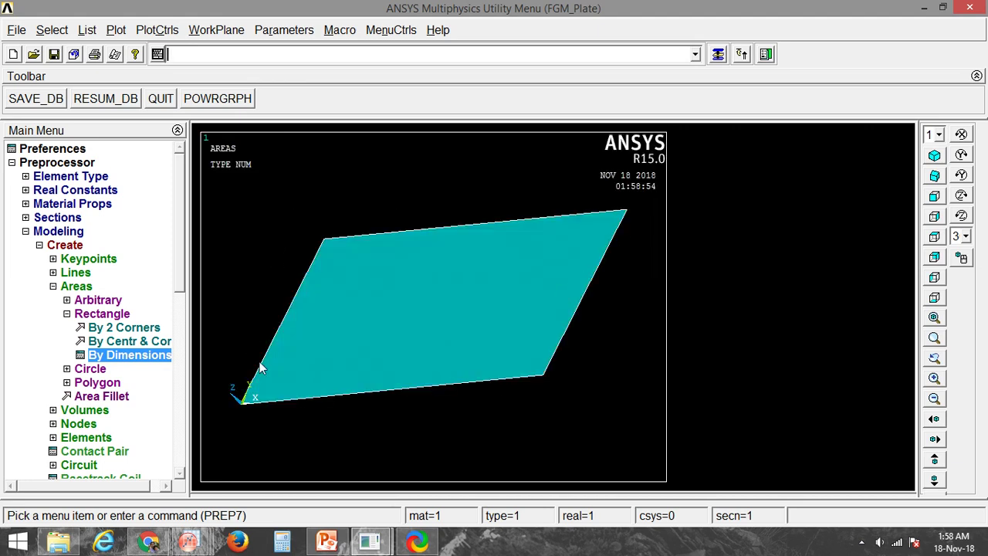
click(48, 232)
click(57, 245)
click(73, 273)
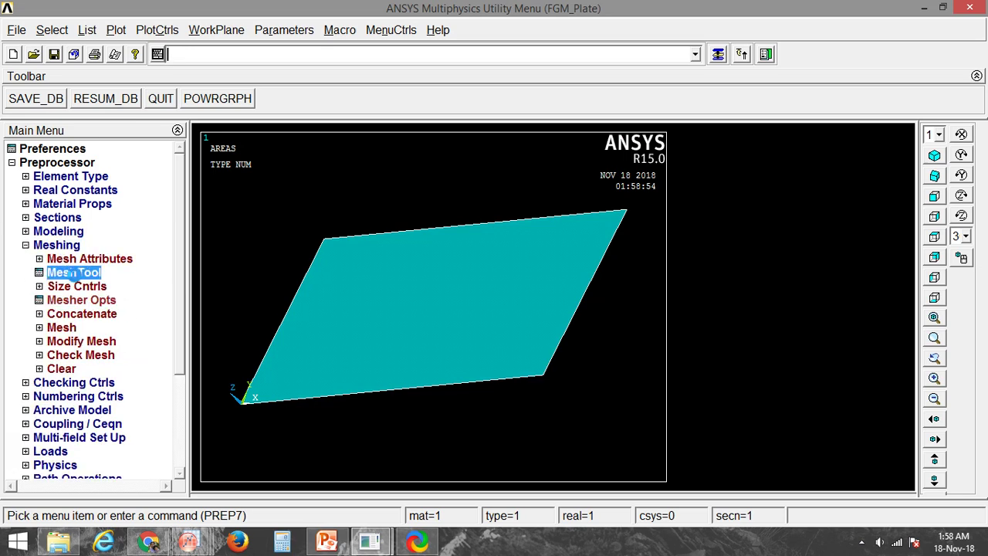
click(865, 249)
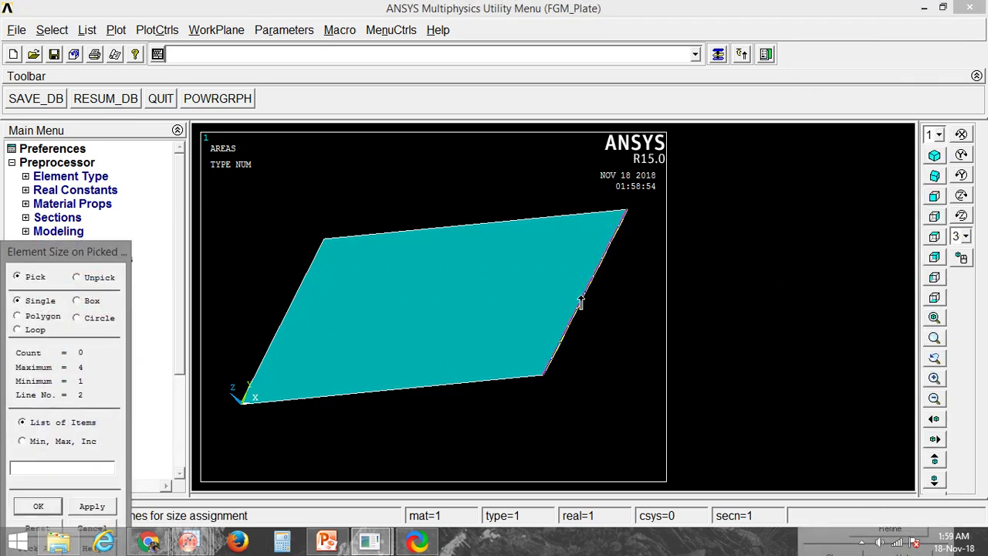
click(268, 319)
key(Return)
click(572, 202)
text(15)
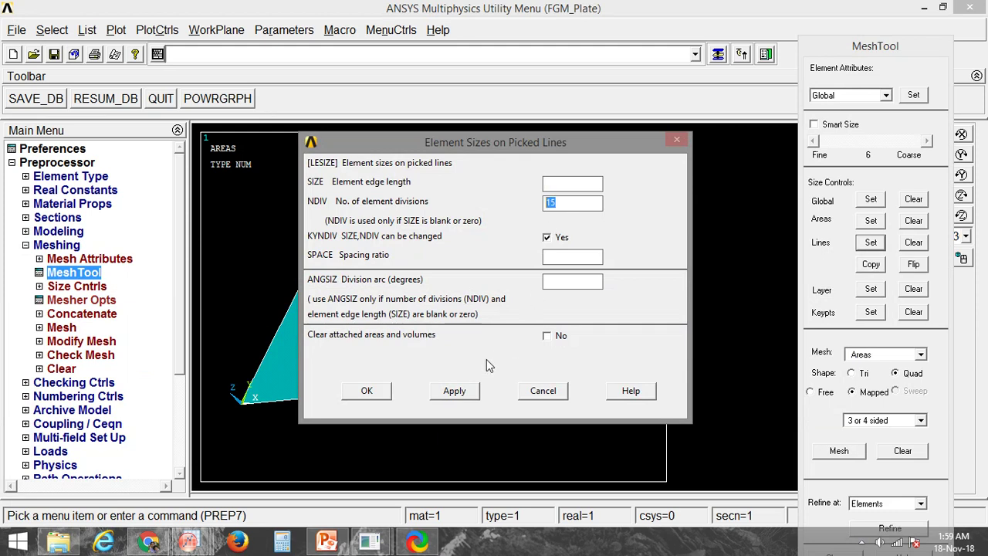
click(455, 391)
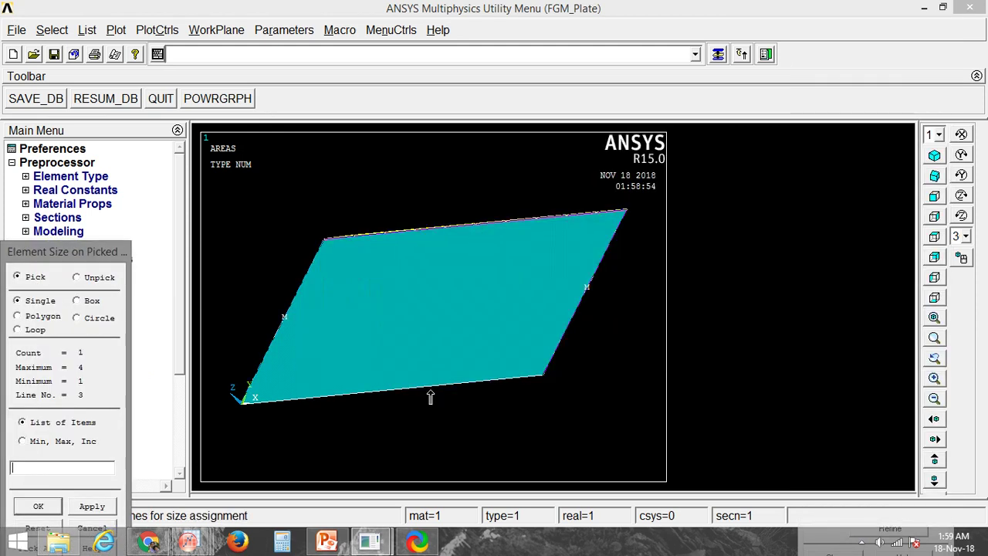
Step: Assign 30 element divisions to the two long edges of the rectangle
click(431, 396)
key(Return)
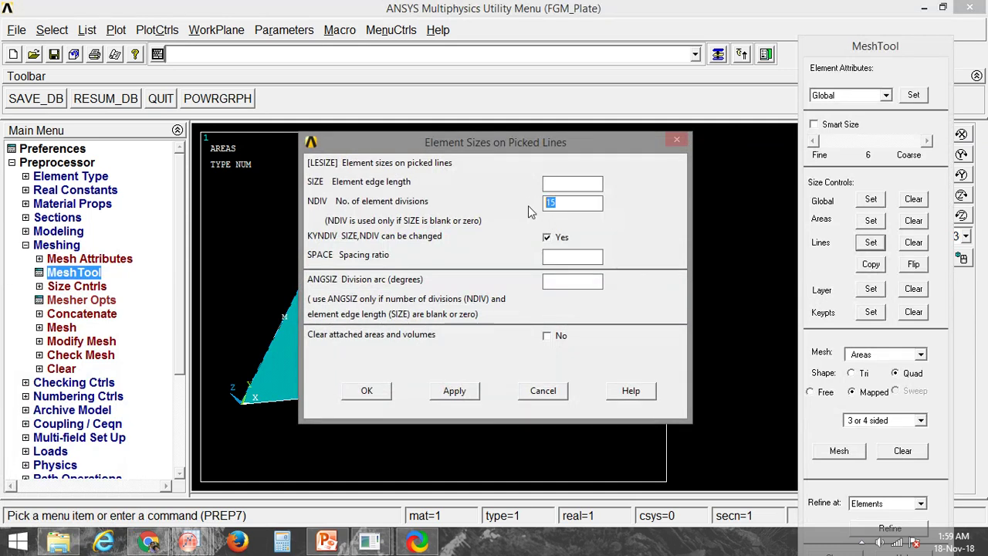
text(30)
click(377, 392)
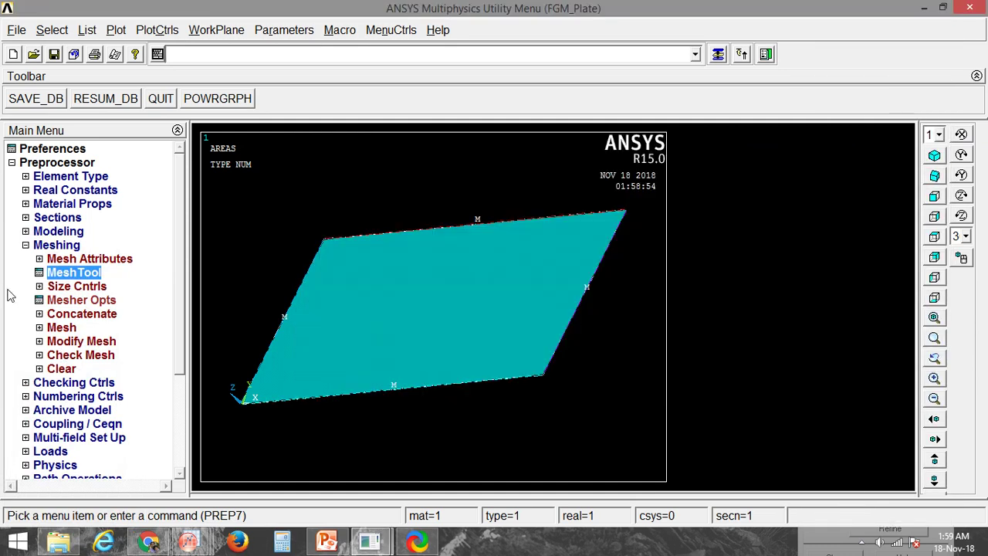
Step: Mesh the rectangular area with mapped quadrilateral elements
click(68, 274)
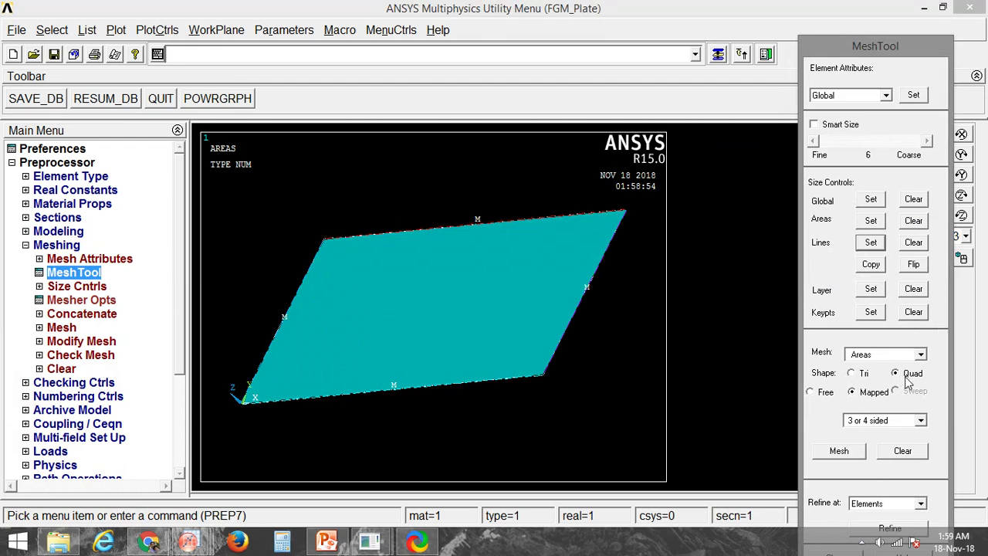
click(838, 451)
click(437, 335)
middle_click(437, 335)
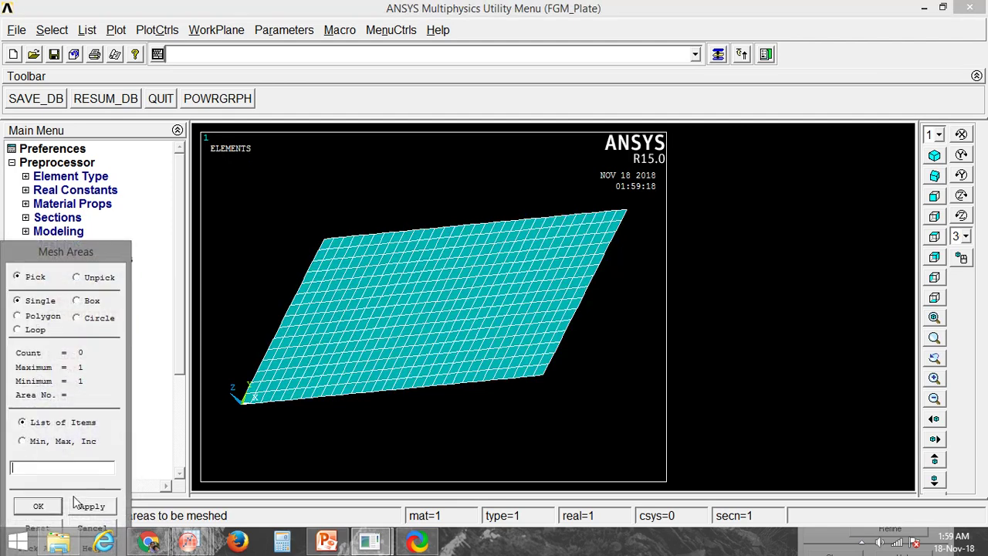
click(38, 506)
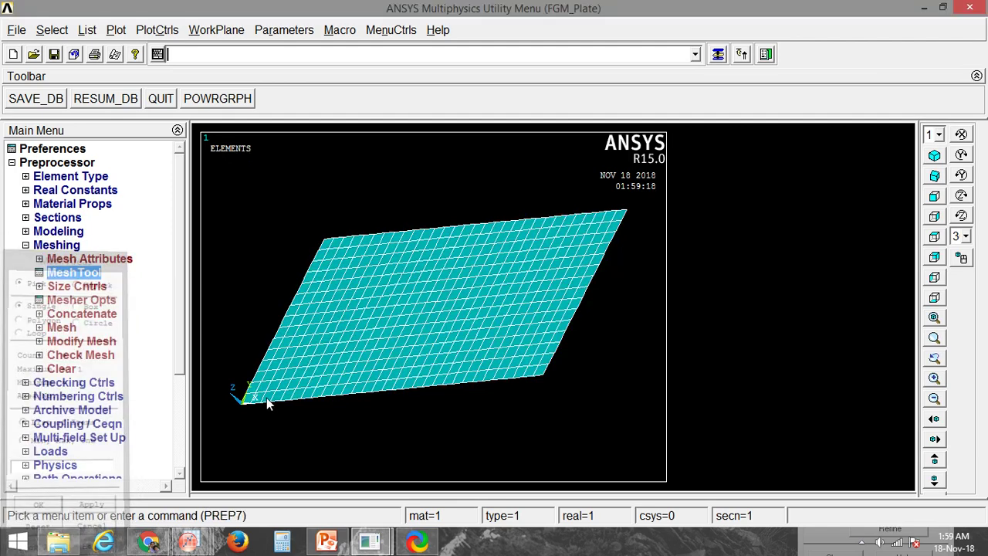
Step: Try to add a real constant set for the PLANE42 element type
click(93, 193)
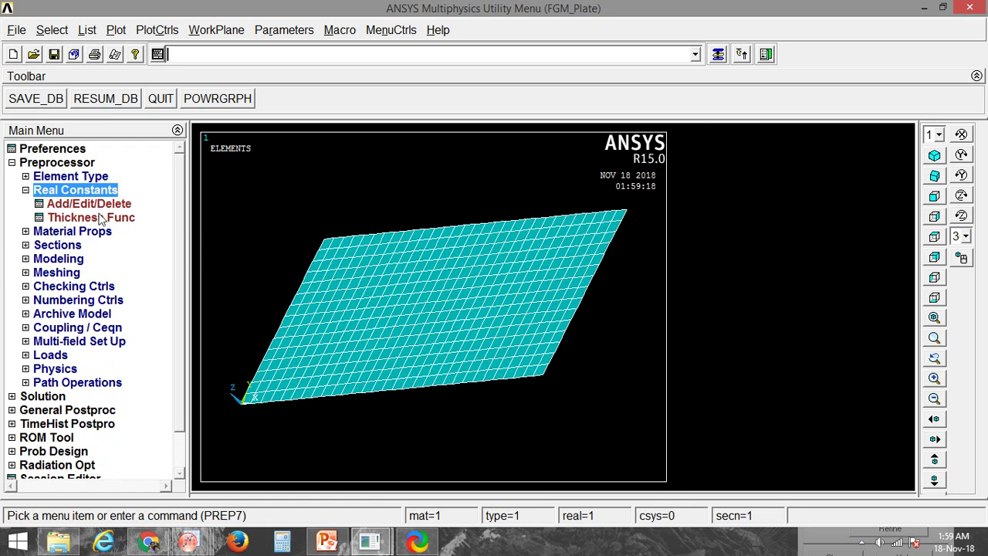
click(97, 204)
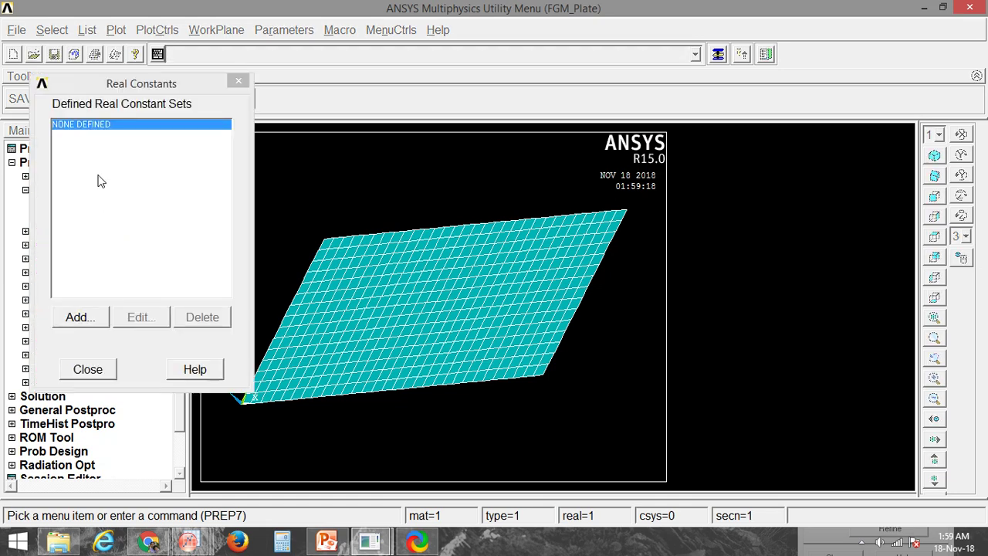
click(83, 322)
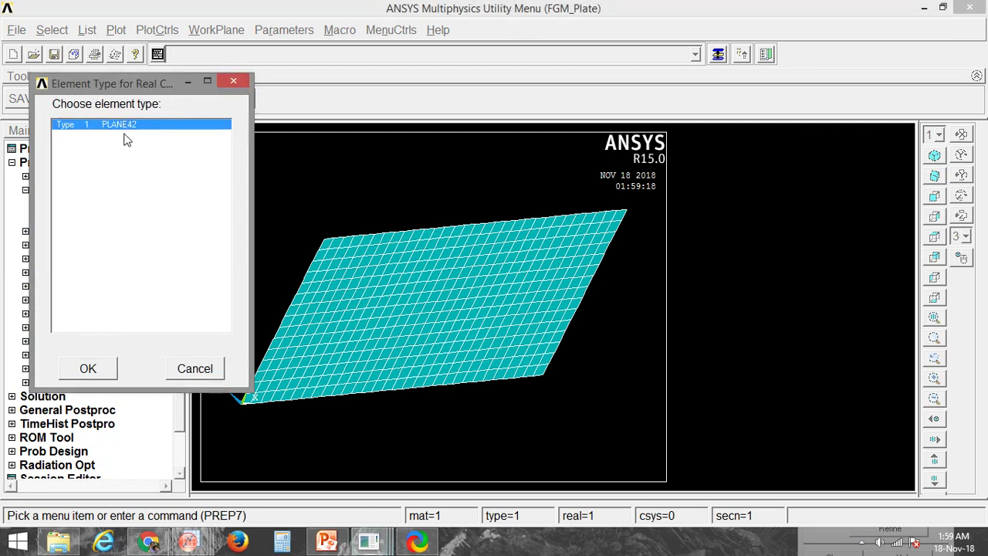
click(87, 368)
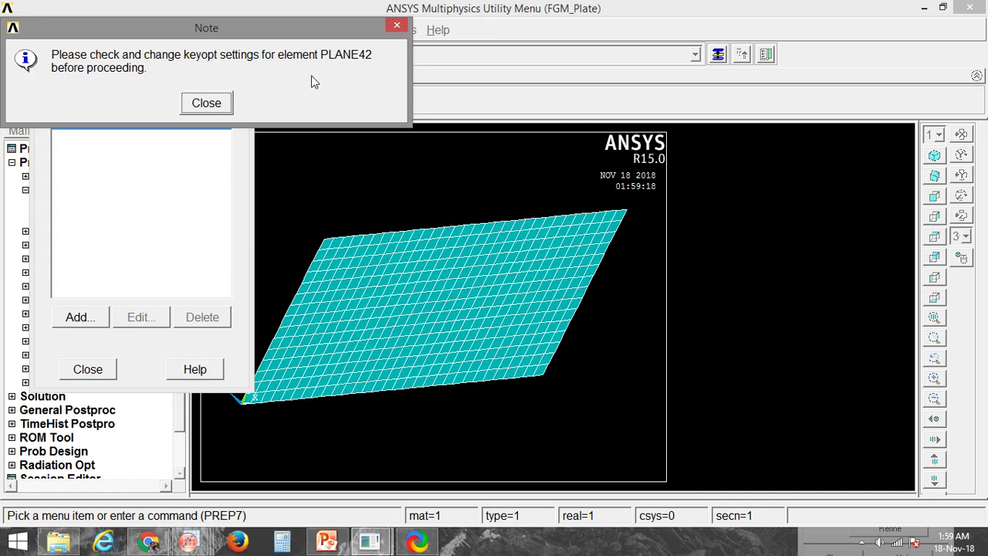
click(204, 104)
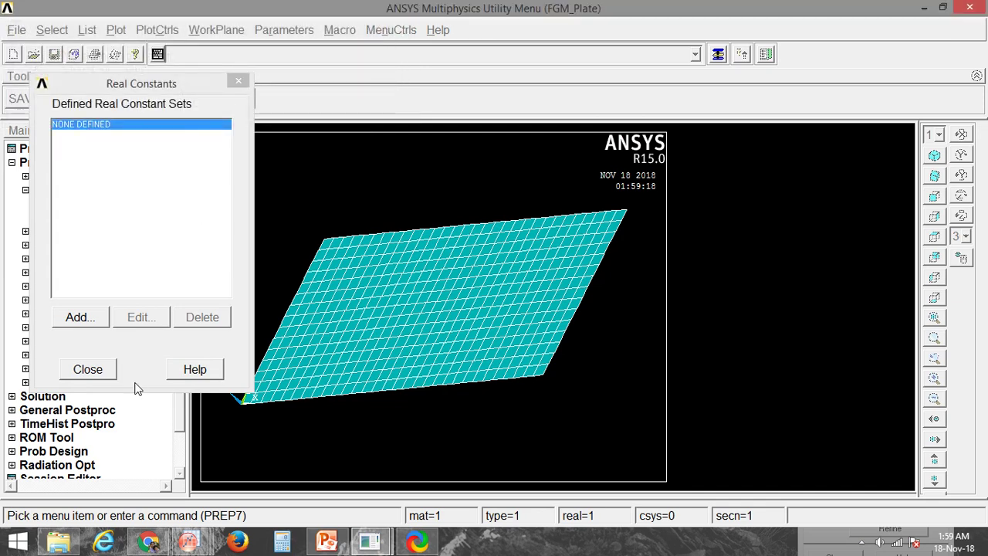
click(88, 370)
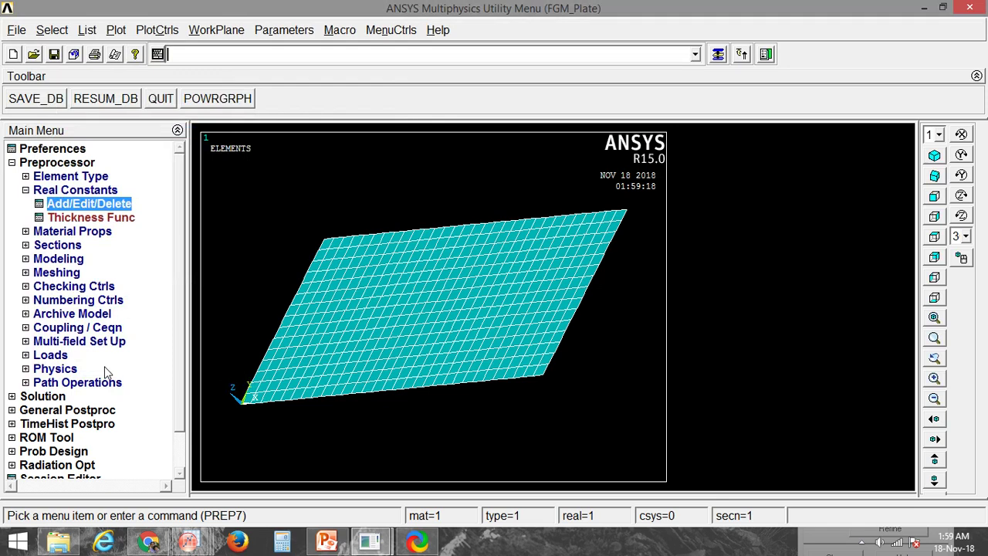
Step: Set the PLANE42 element behavior (K3) to Plane strs w/thk
click(80, 178)
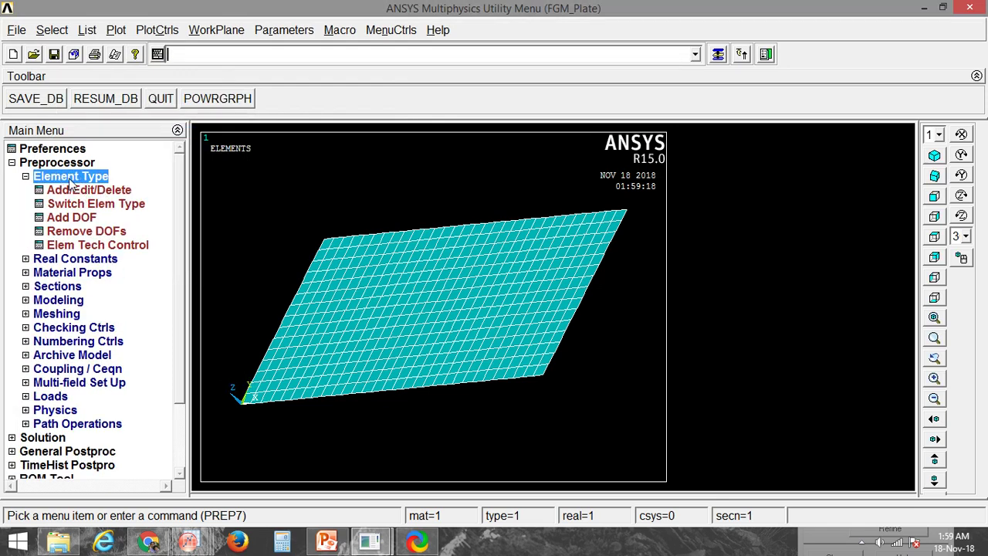
click(99, 191)
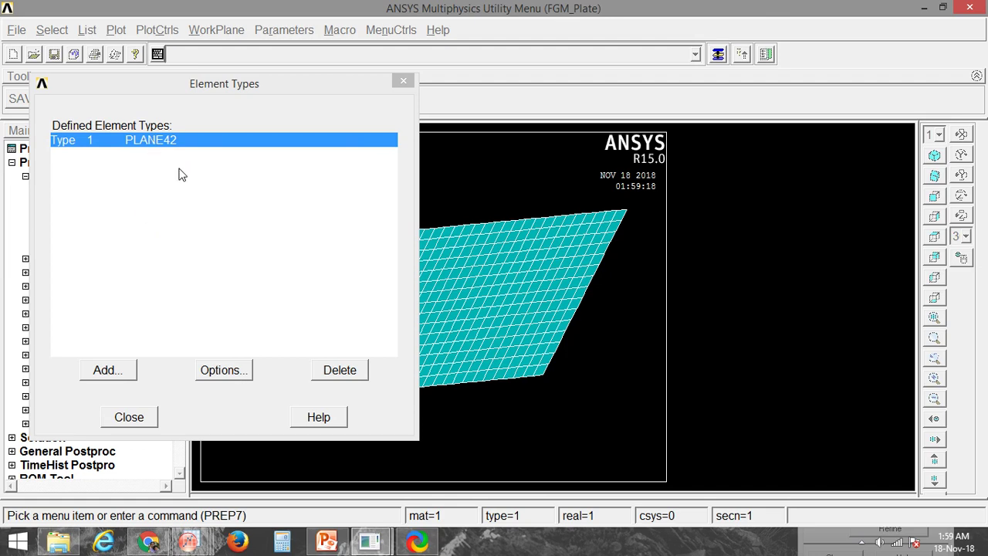
click(223, 373)
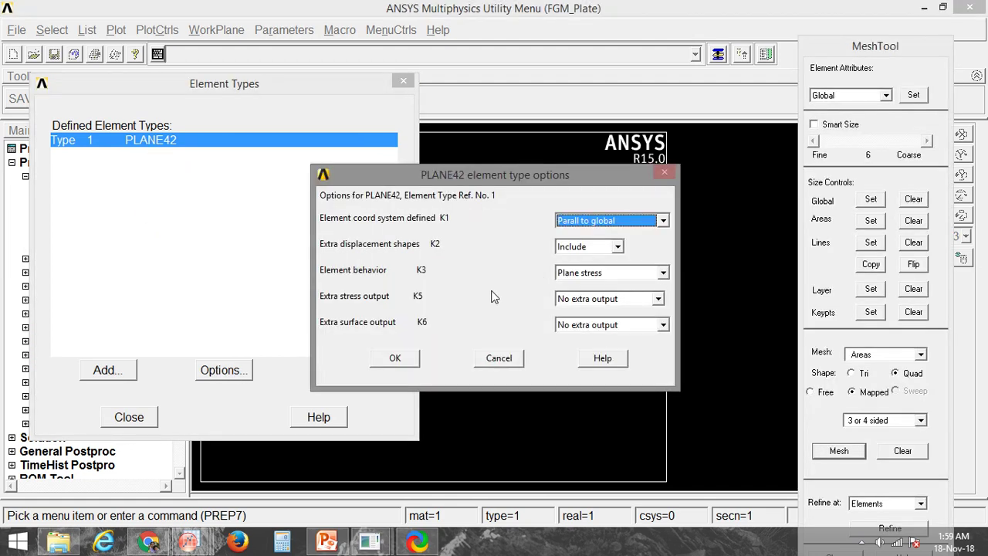
click(574, 278)
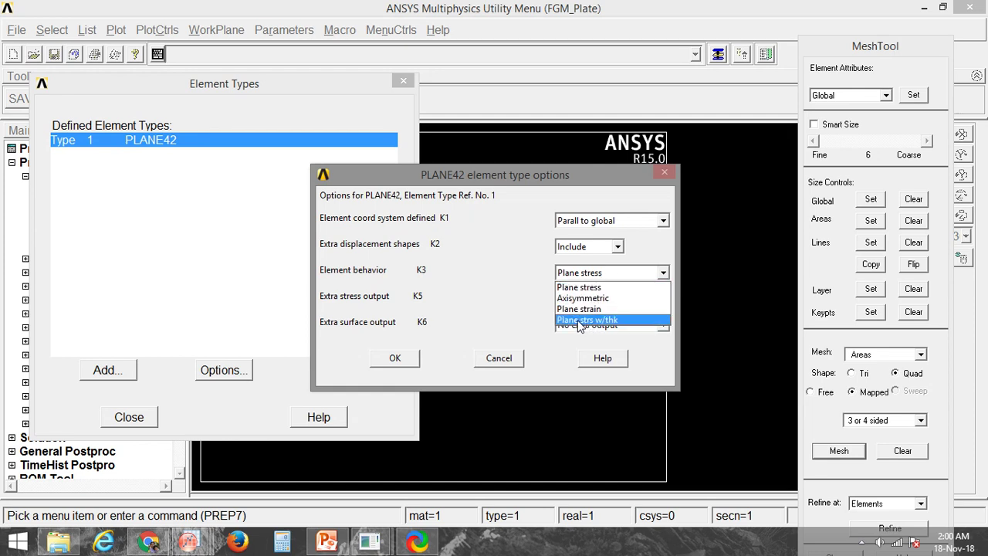
click(584, 321)
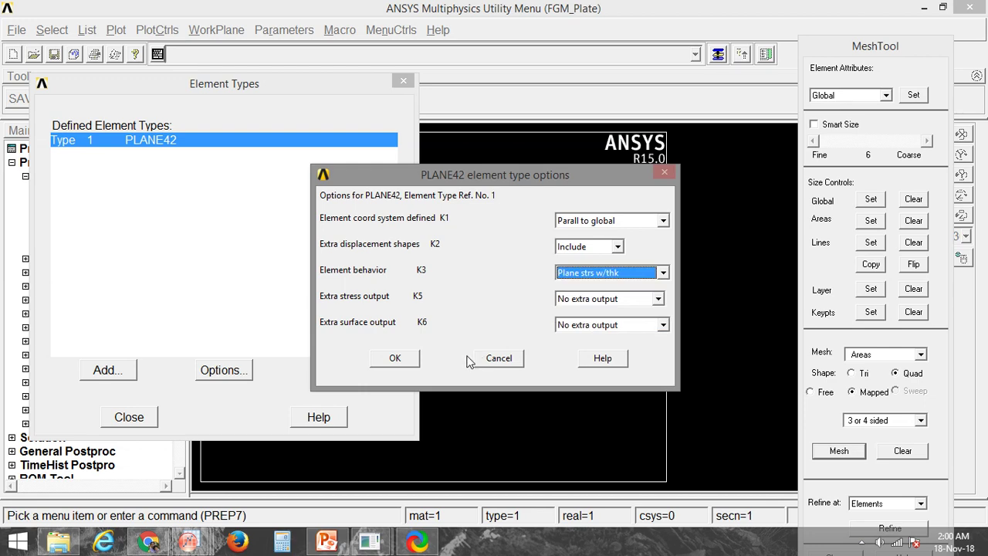
click(394, 358)
click(130, 418)
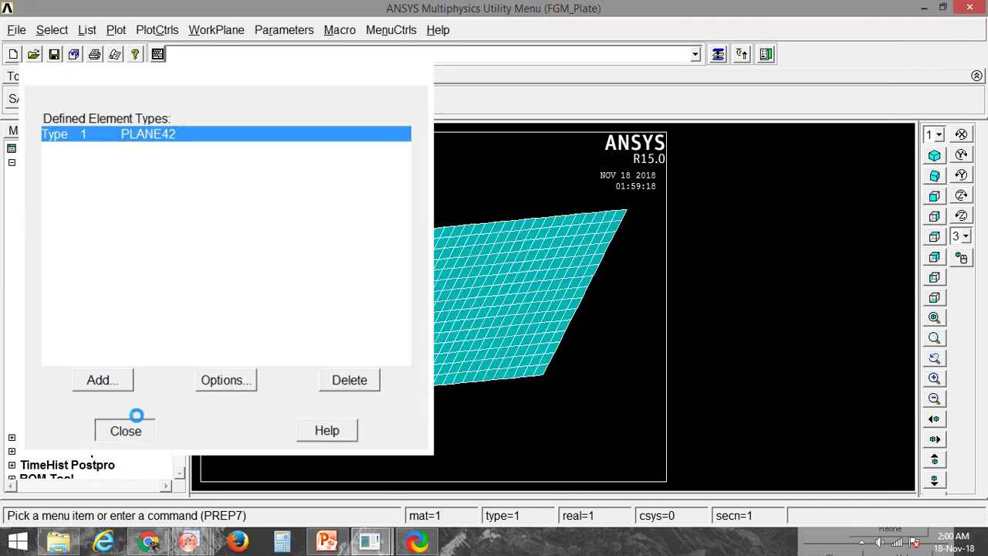
Step: Add real constant set 1 for the PLANE42 element type with a thickness of 5
click(65, 263)
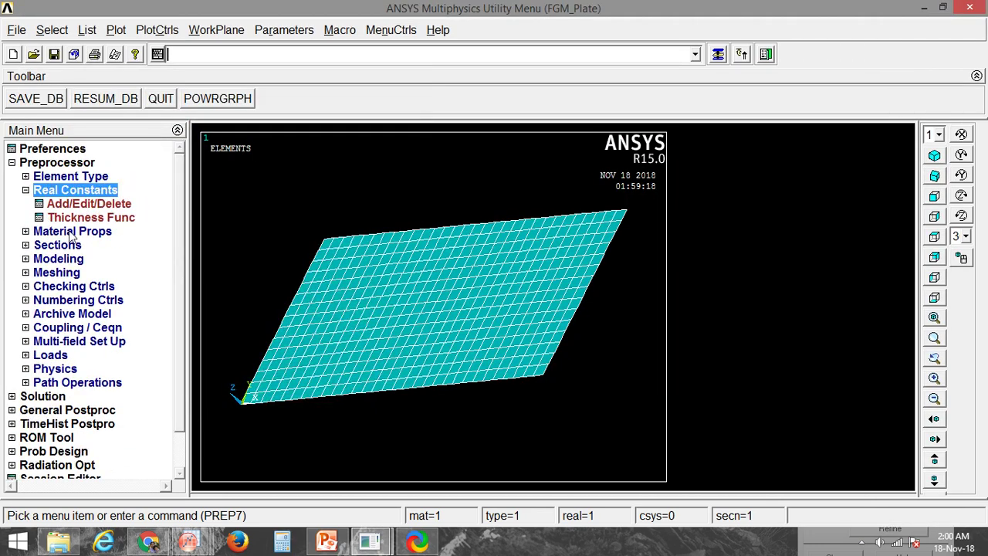
click(87, 205)
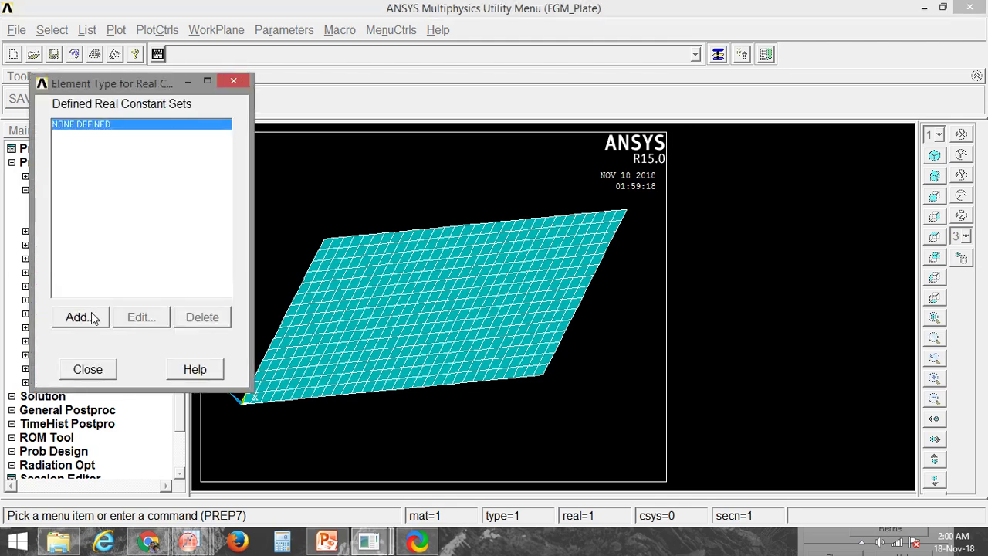
click(92, 319)
click(103, 370)
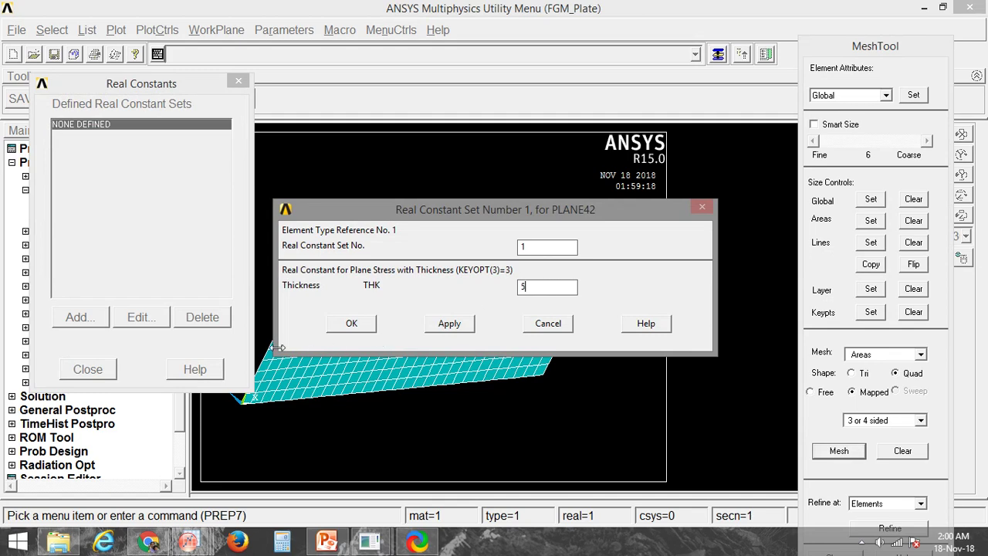
text(5)
click(351, 324)
click(85, 370)
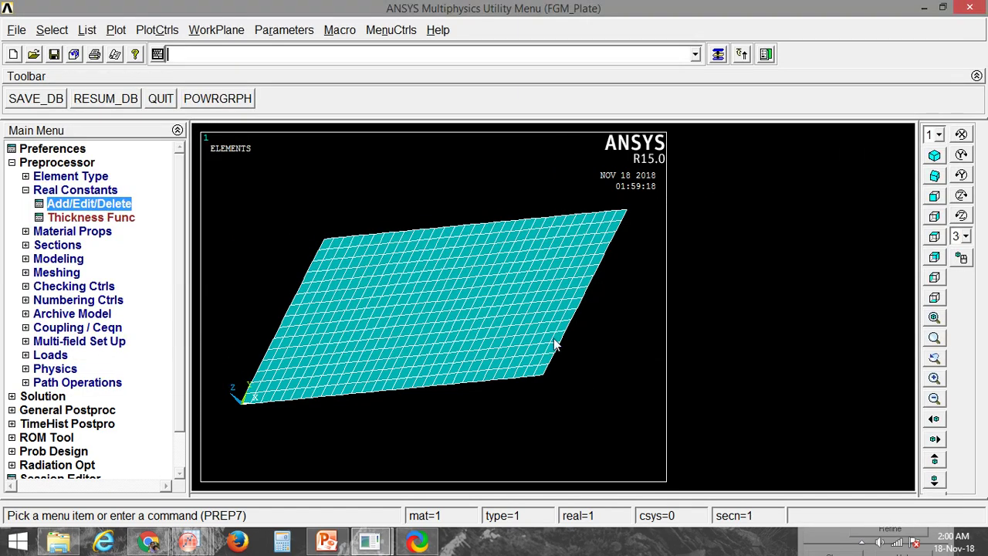
Step: Turn on the display of element shapes based on real constant descriptions and view the plate's thickness at an angle
ctrl+right_drag(556, 345, 546, 224)
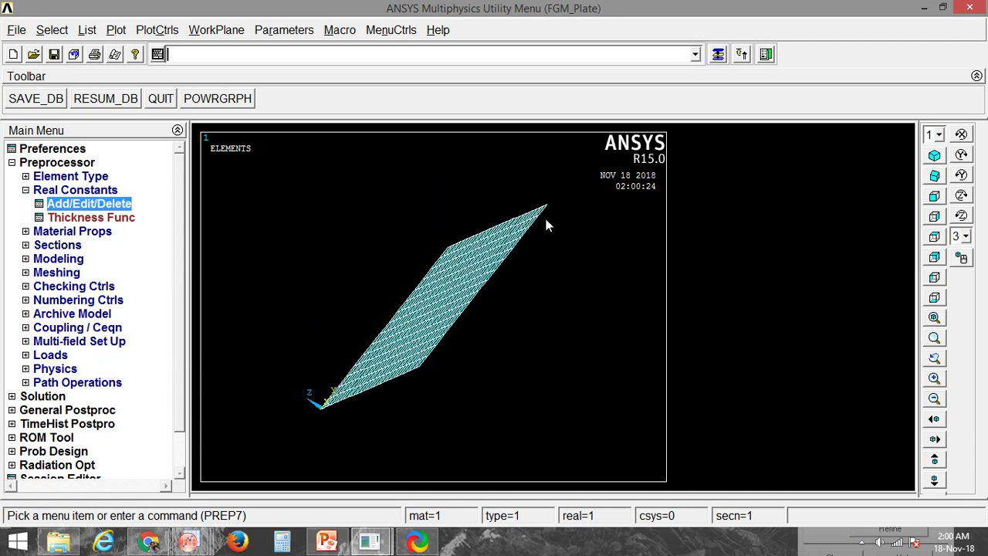
mouse_move(497, 299)
ctrl+right_down()
mouse_move(492, 278)
mouse_move(498, 284)
ctrl+right_up()
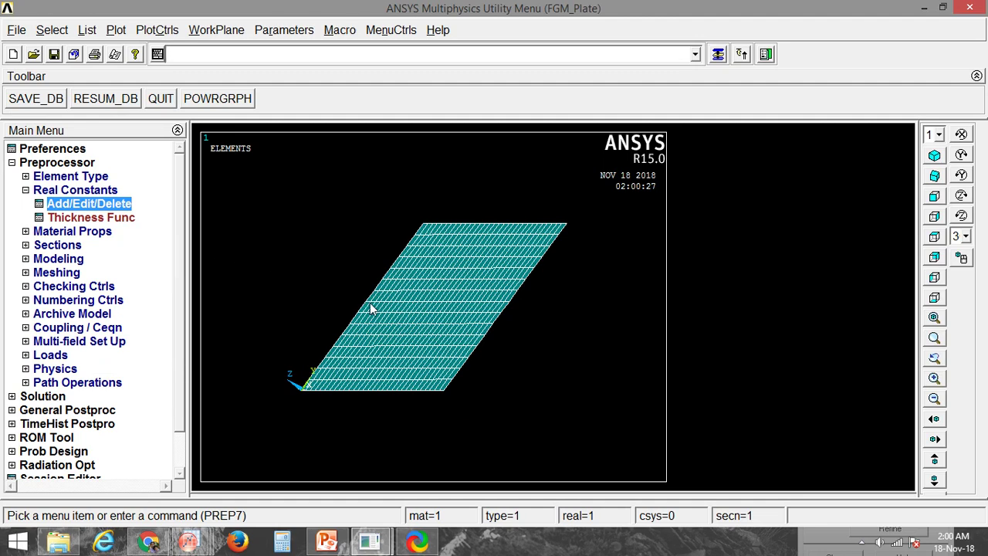
click(157, 29)
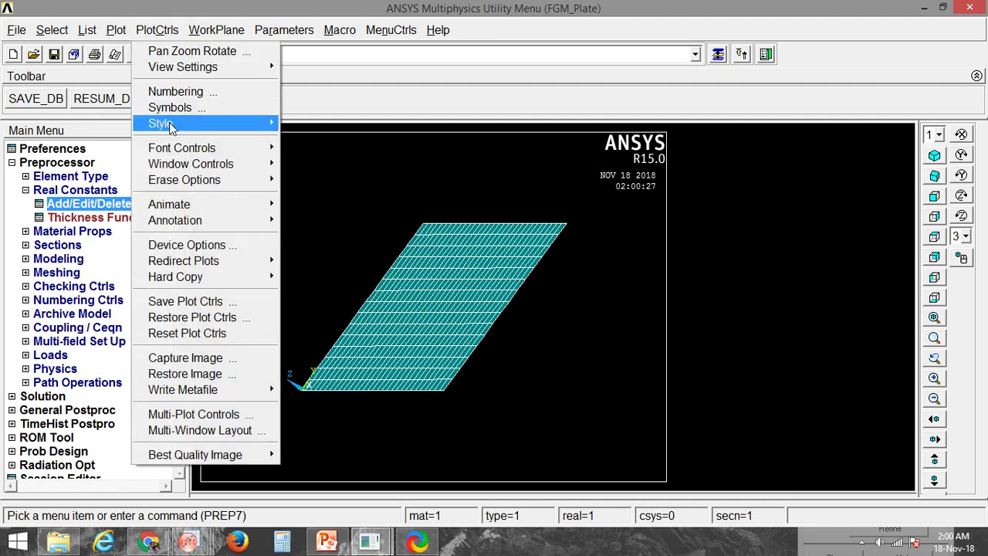
mouse_move(169, 124)
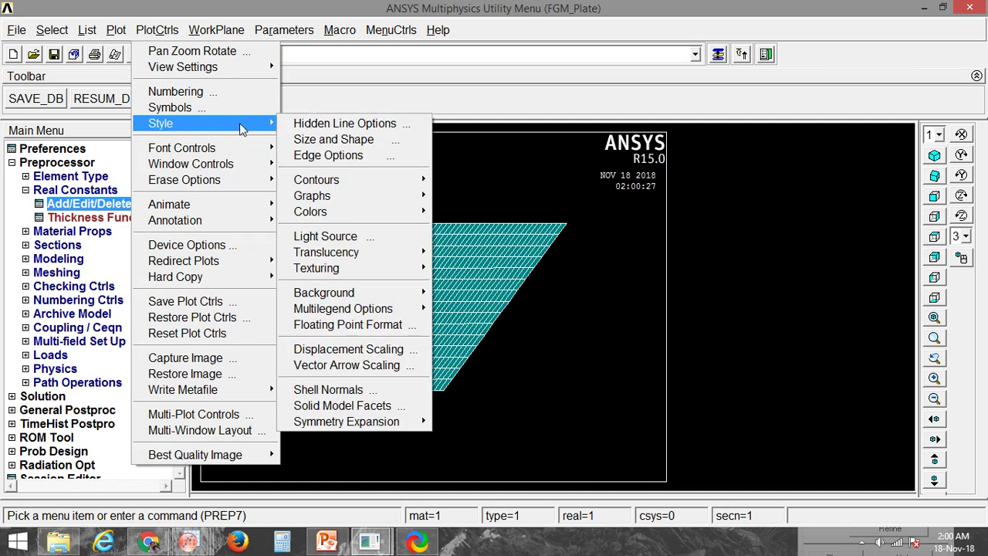
click(157, 29)
click(156, 30)
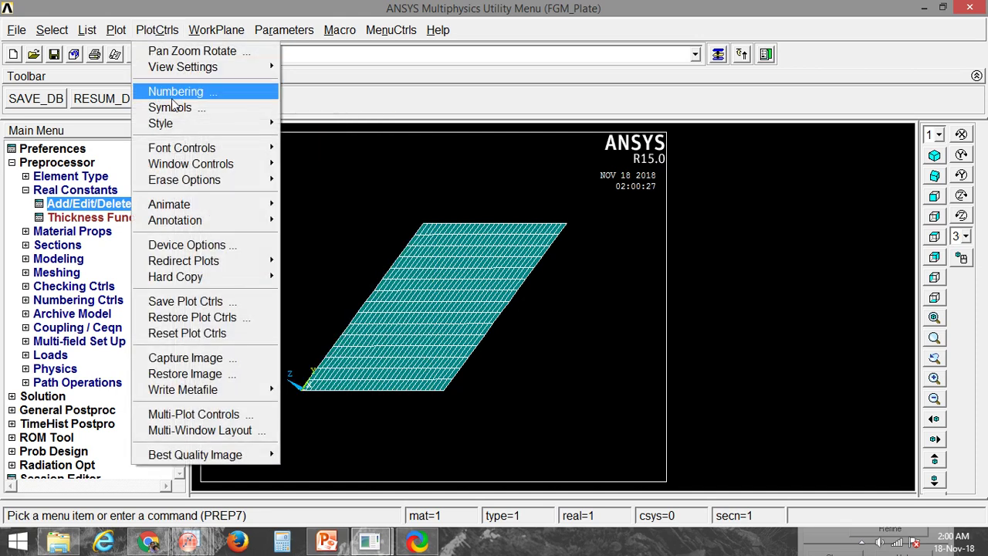
mouse_move(207, 126)
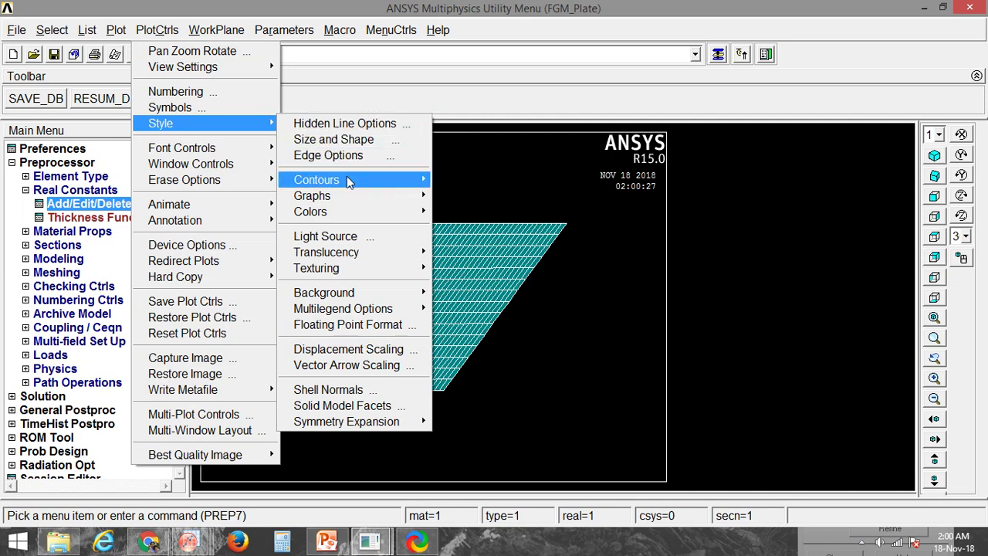
click(349, 140)
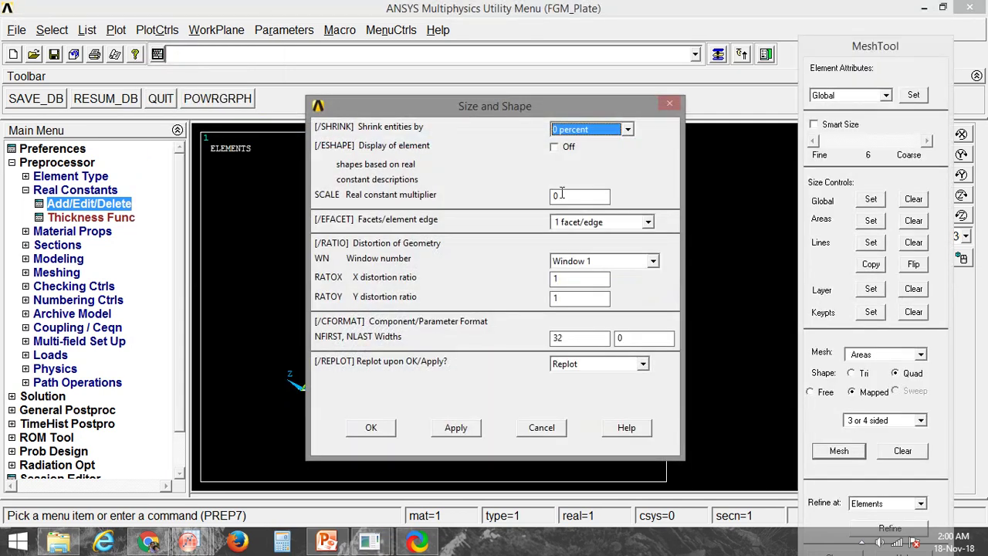
click(556, 147)
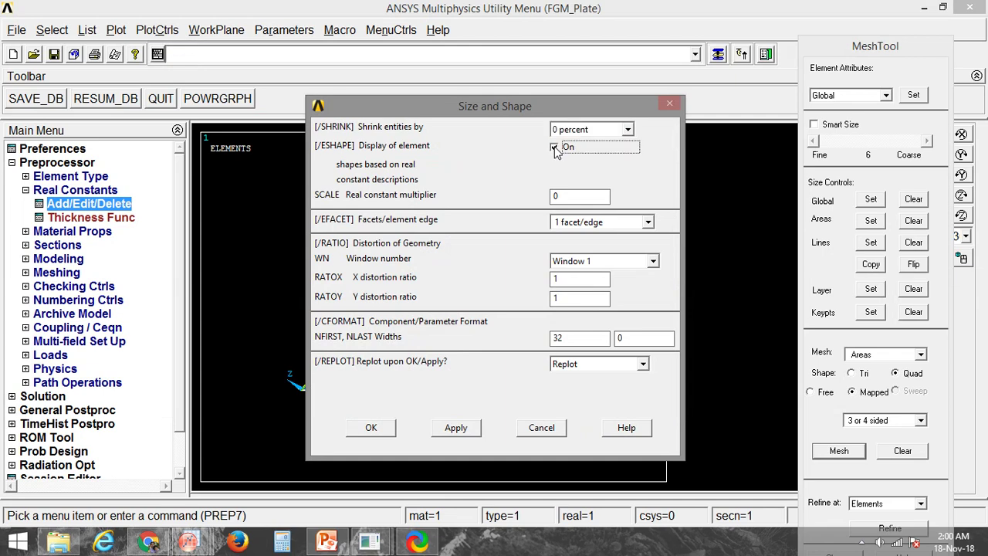
click(370, 428)
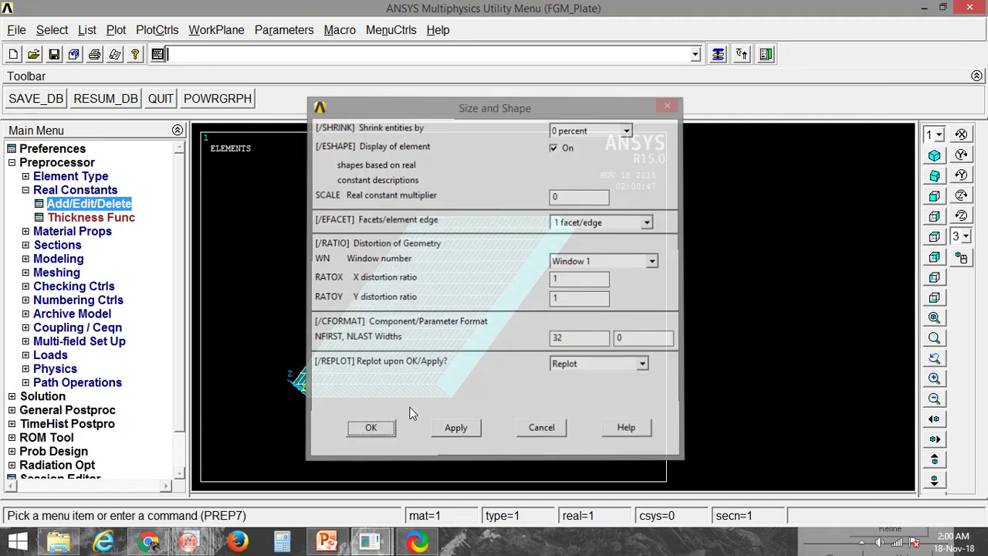
ctrl+right_drag(463, 332, 489, 275)
ctrl+right_drag(515, 334, 525, 332)
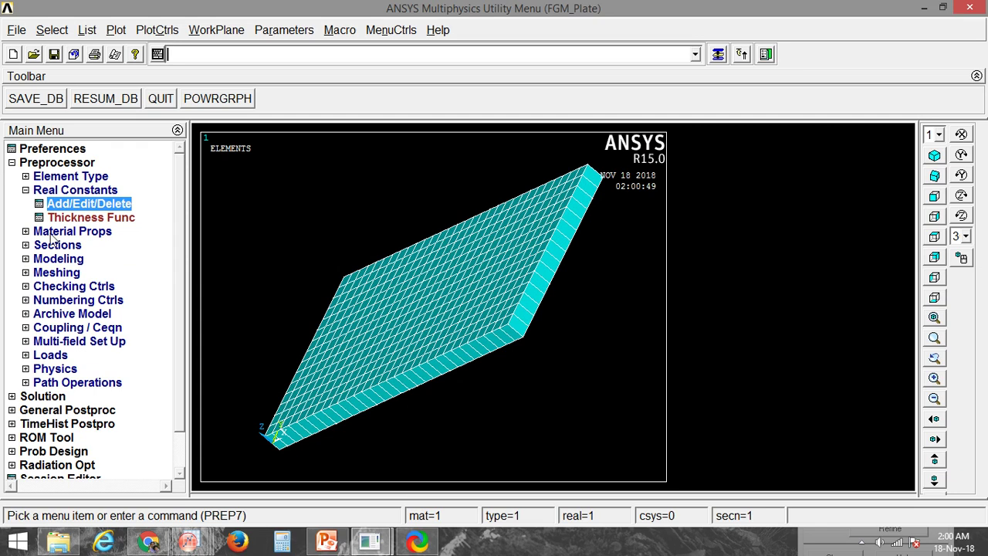
click(75, 231)
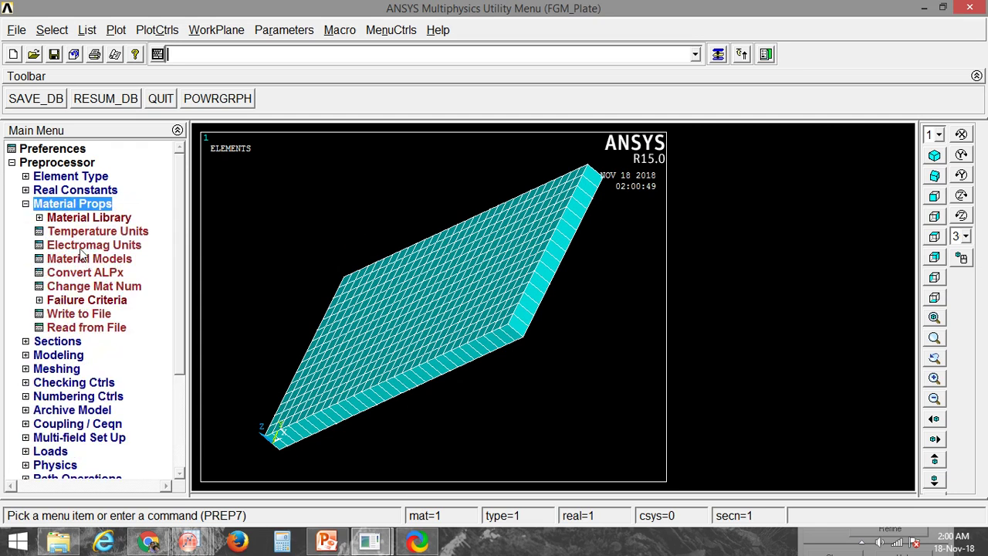
click(83, 259)
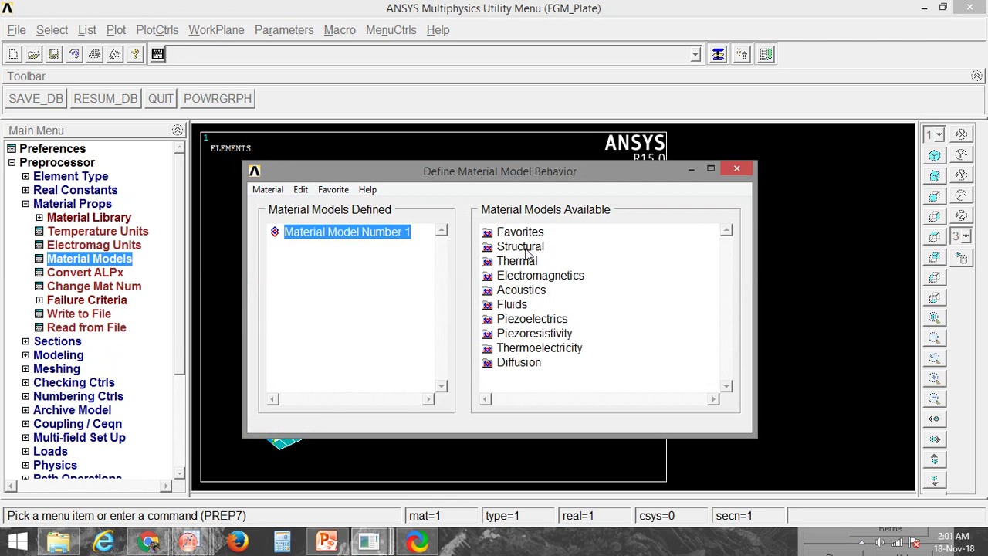
double_click(522, 247)
double_click(534, 262)
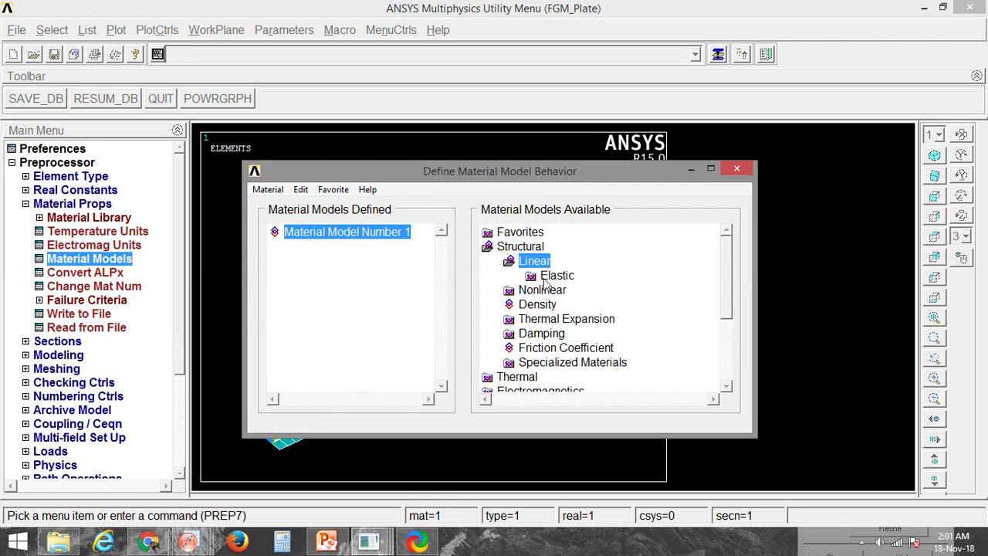
double_click(548, 276)
double_click(573, 290)
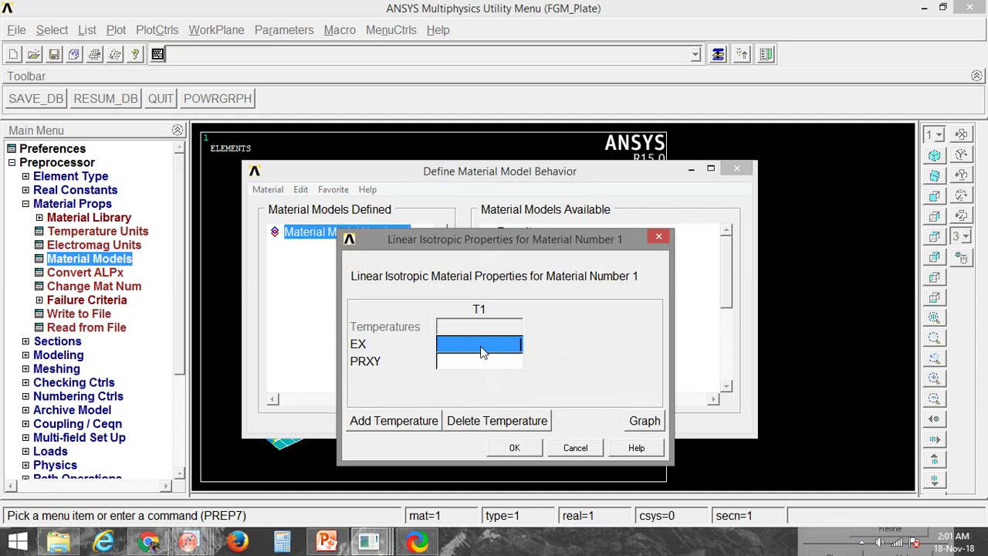
text(210000000000)
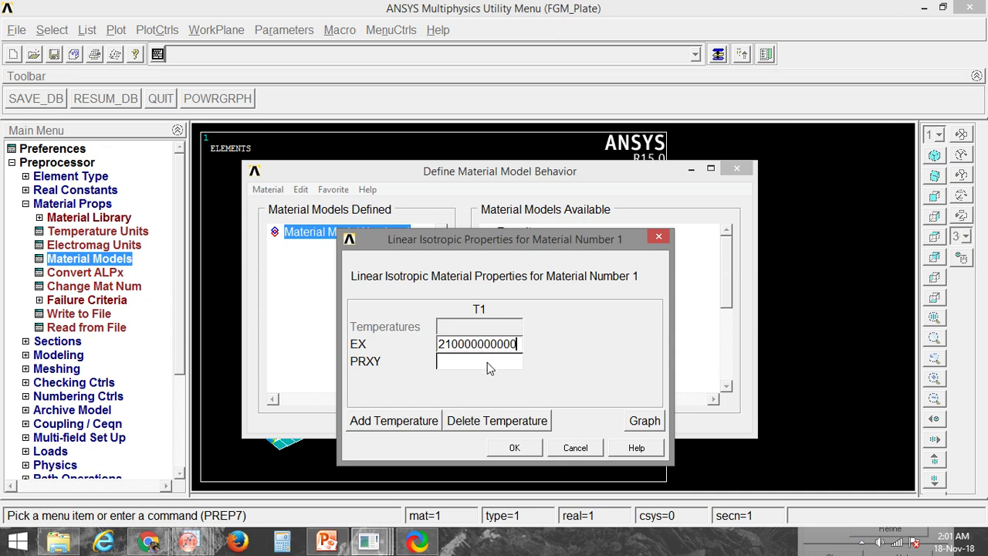
key(Tab)
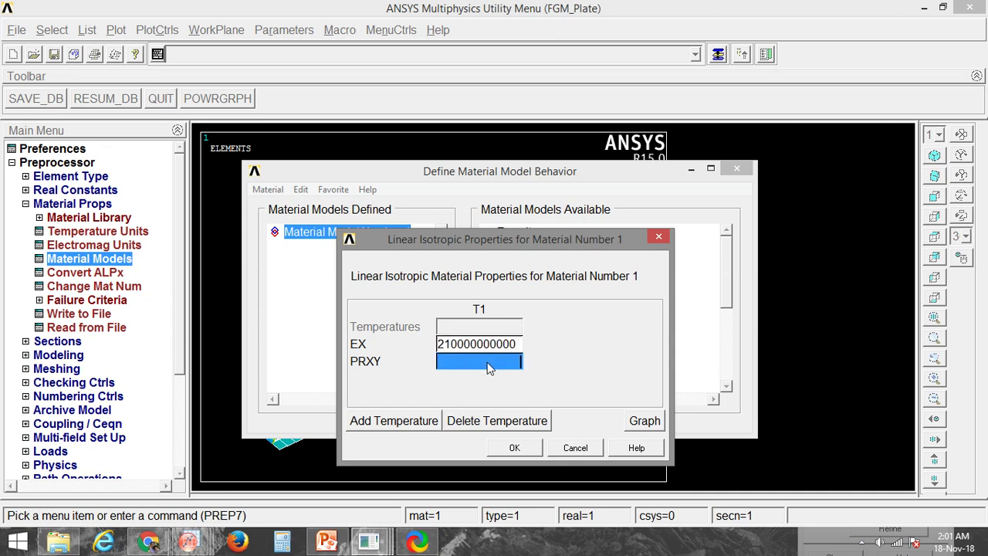
click(488, 363)
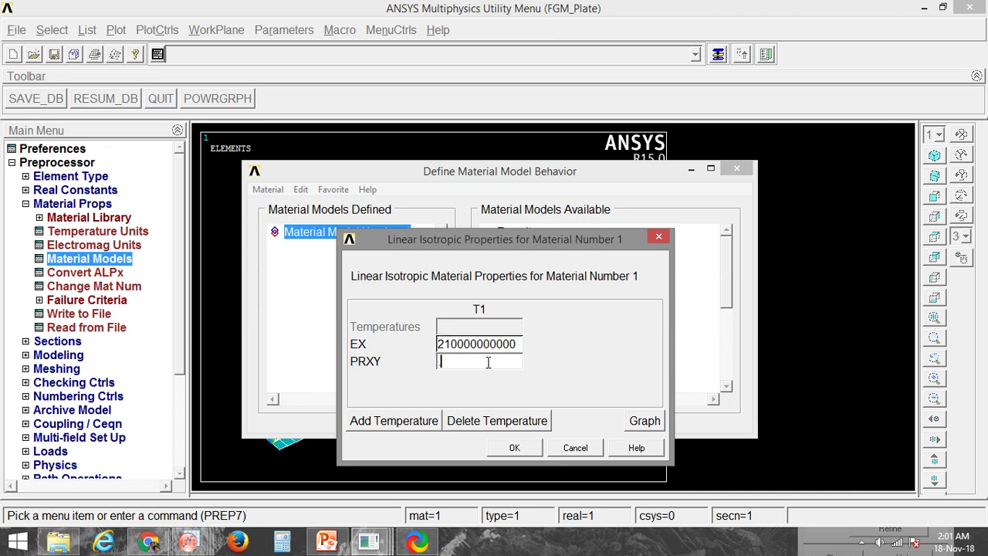
click(514, 449)
Step: Set the density of material model 1 to 8600 and finish defining the material
double_click(554, 354)
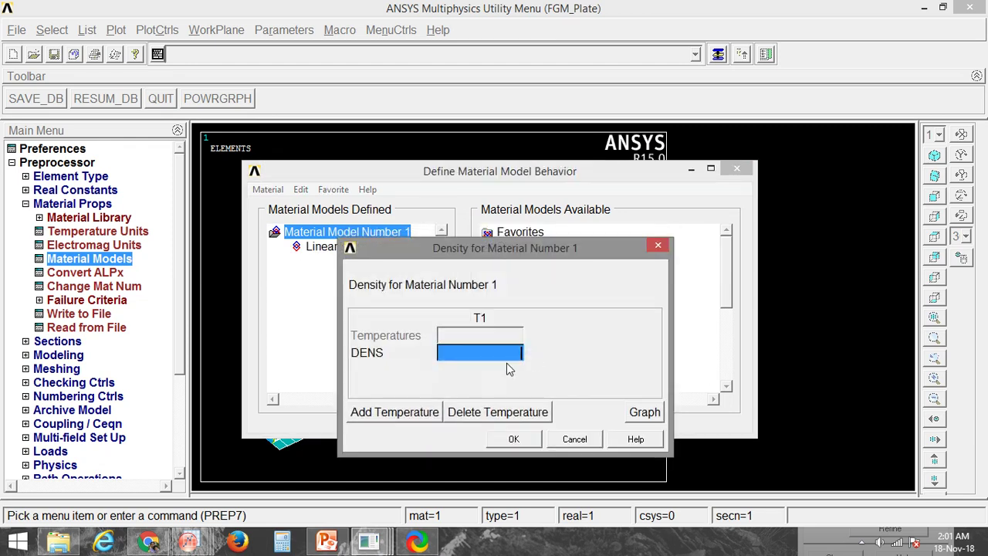
text(86)
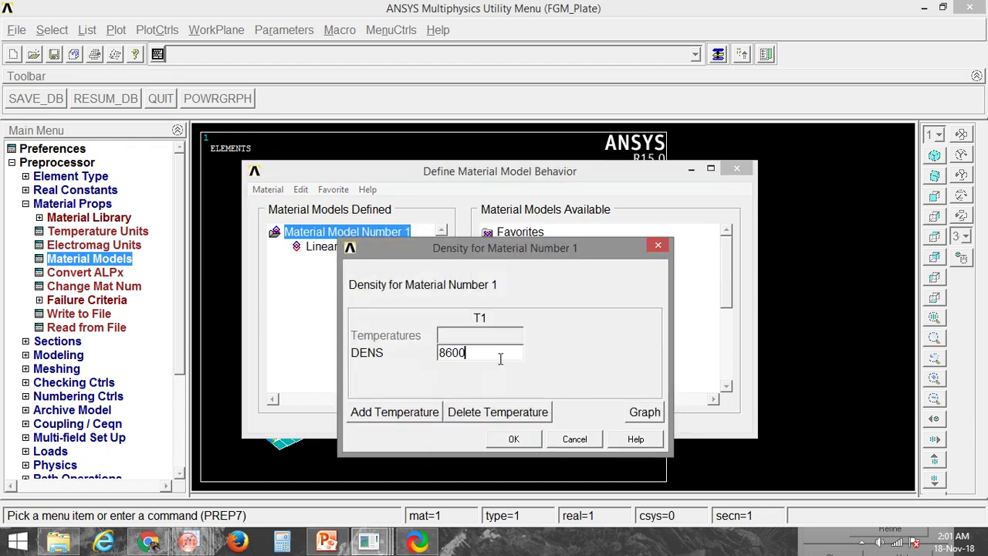
text(00)
click(516, 438)
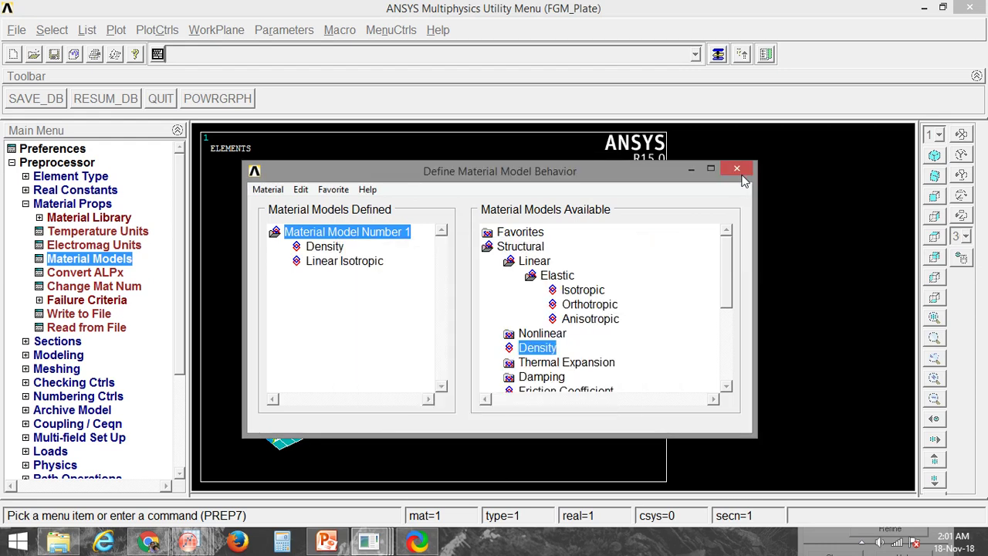
click(738, 169)
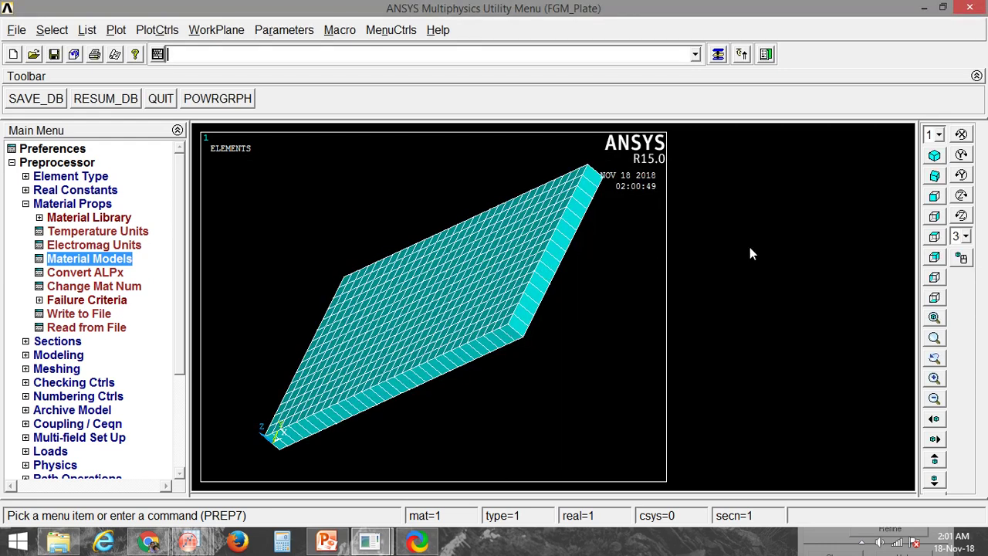
Step: Reselect only the nodes along the plate's left edge using nsel,r,p with box picking in the front view
click(934, 196)
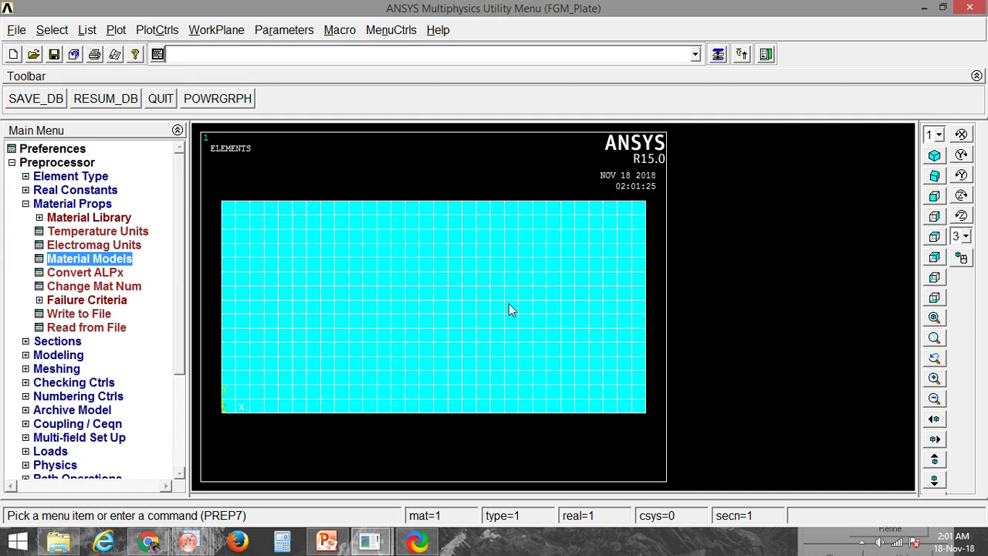
text(ns)
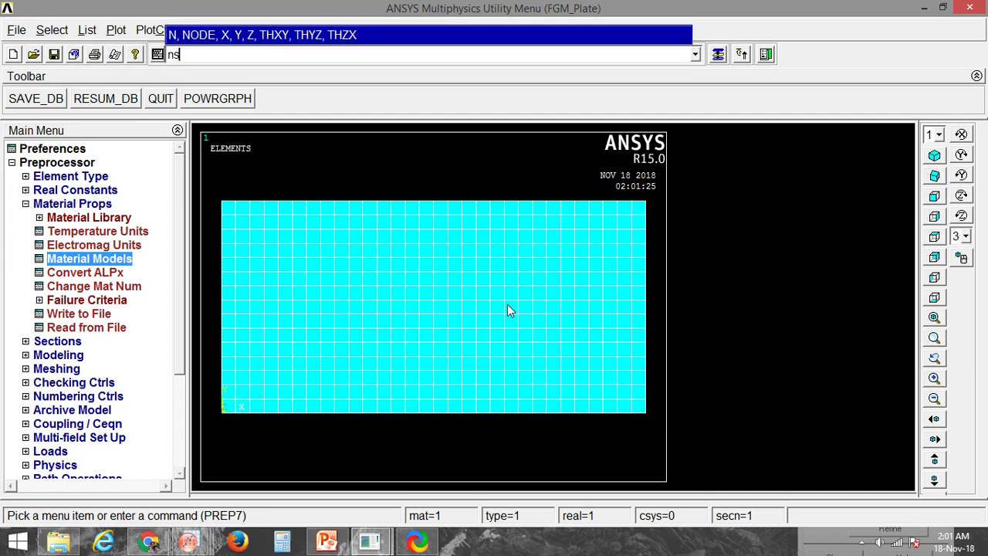
text(el,r,p)
key(Return)
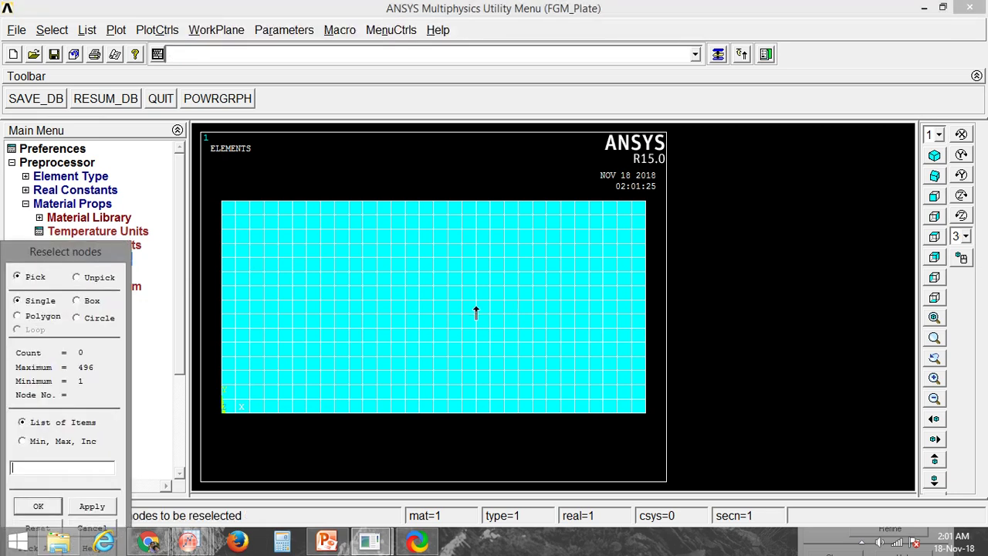
click(77, 302)
drag(213, 194, 225, 464)
click(38, 506)
Step: Constrain all degrees of freedom on all of the selected left-edge nodes as a structural displacement load
drag(176, 339, 196, 440)
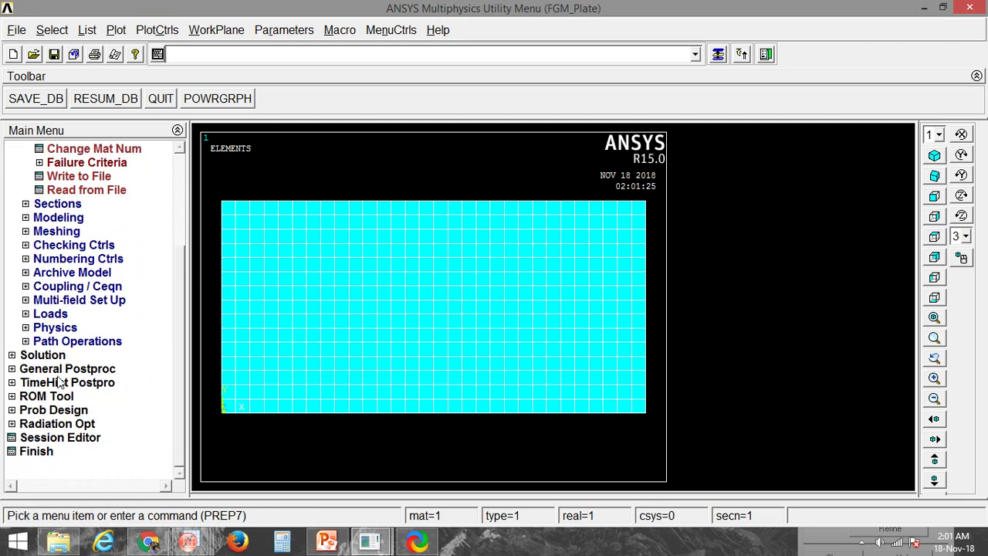
click(44, 355)
click(58, 206)
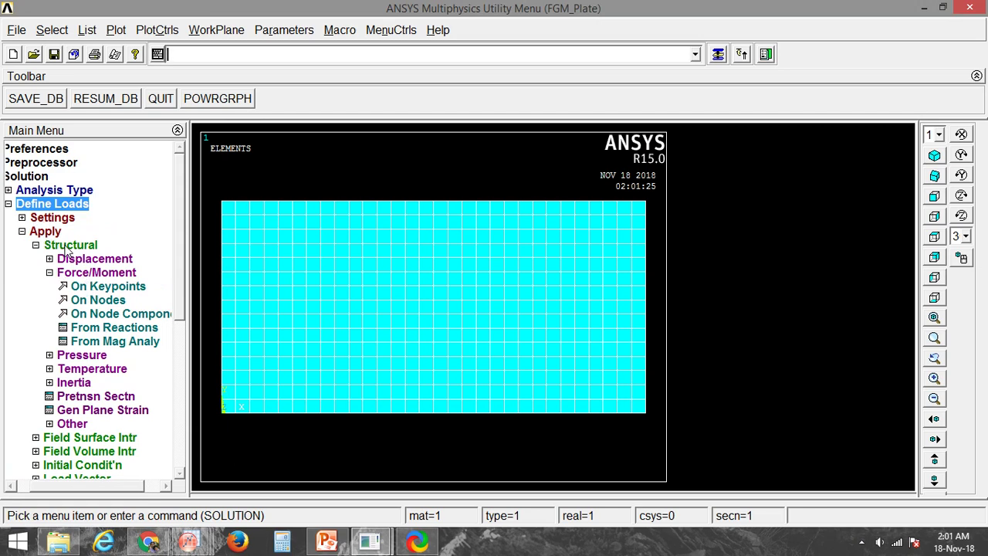
click(89, 262)
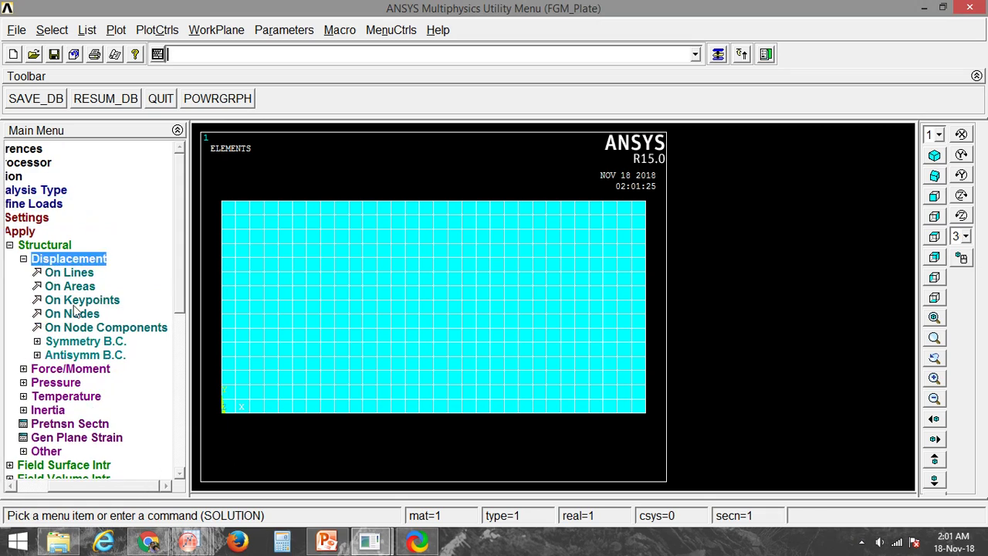
click(77, 313)
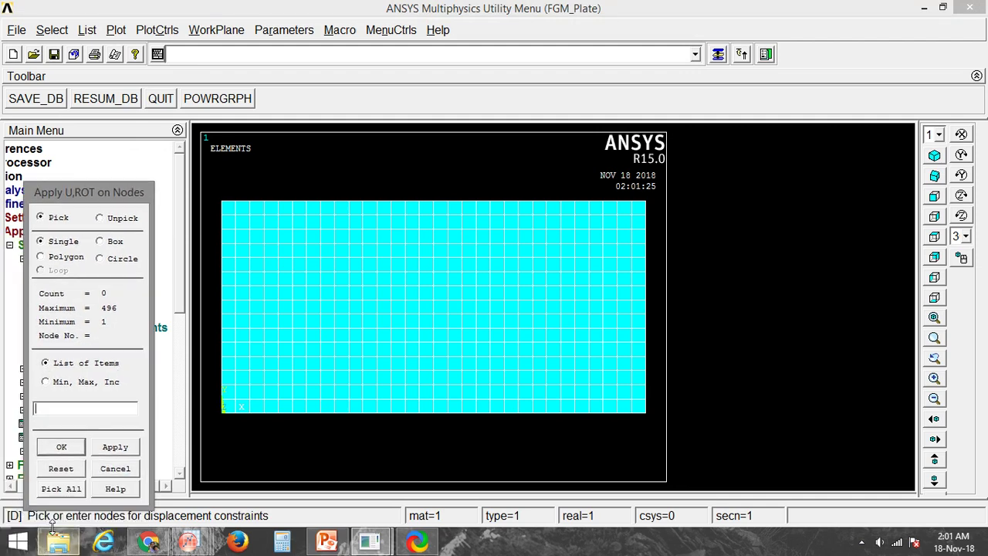
click(62, 493)
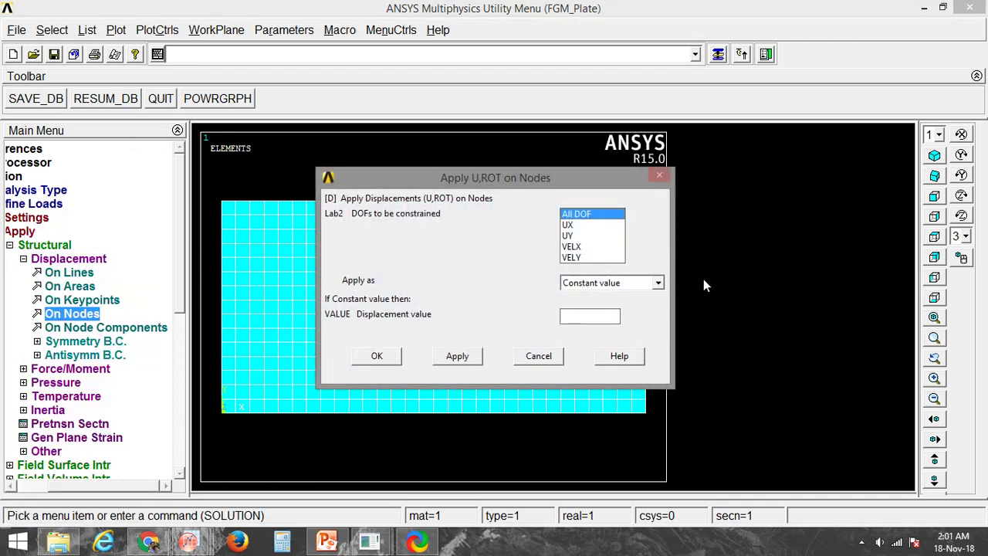
click(389, 356)
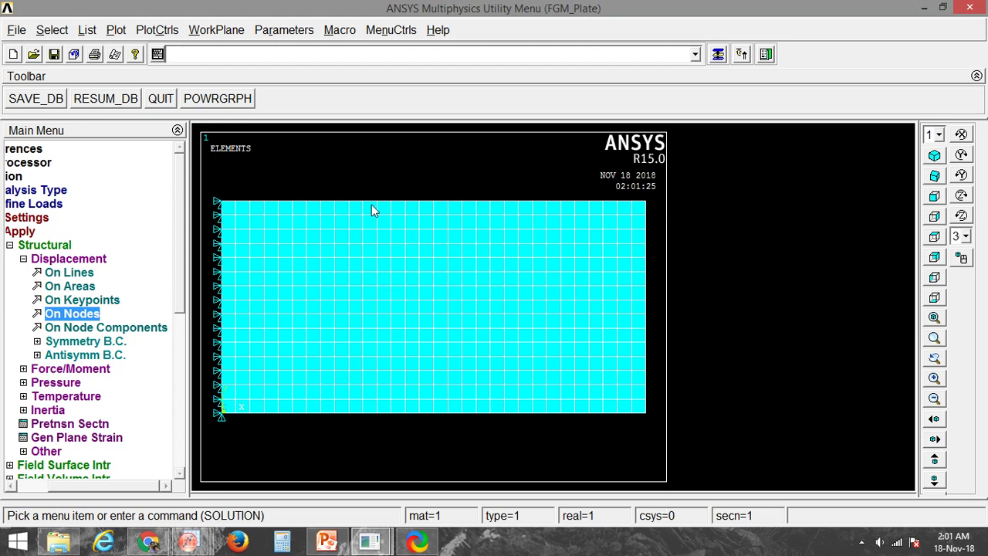
Step: Select everything with alls, and reselect only the nodes along the plate's right edge using nsel,r with box picking
text(alls)
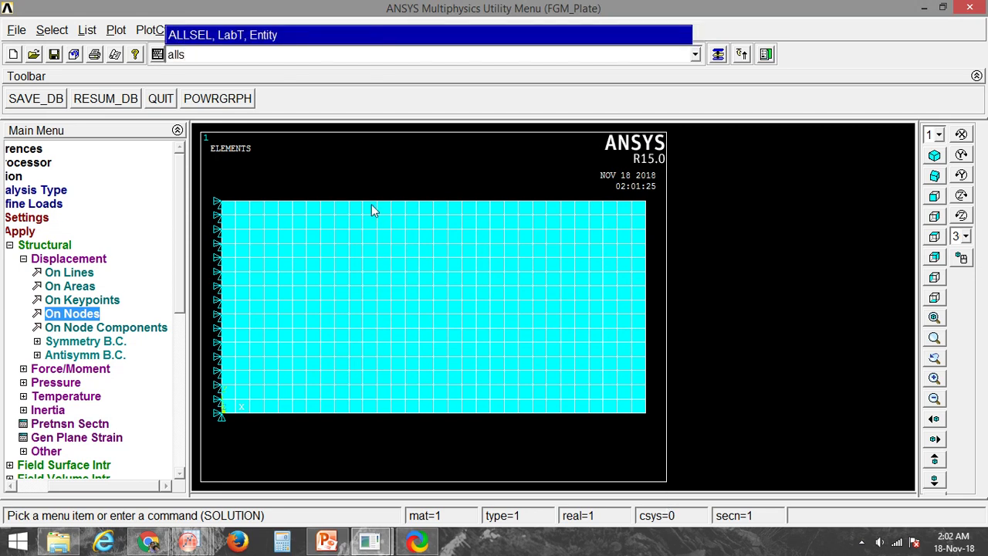
key(Return)
text(nsel,r)
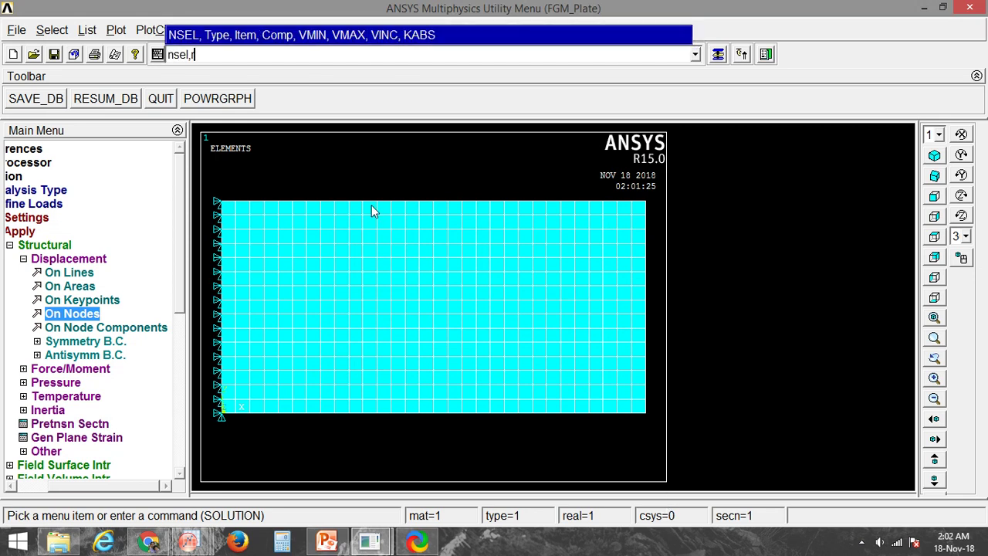
text(,,,p)
key(Return)
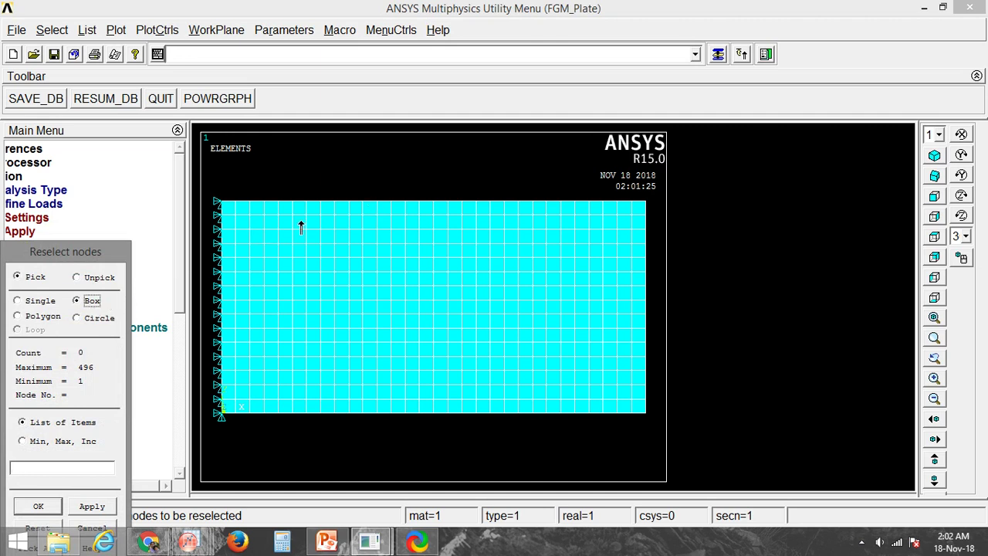
drag(657, 191, 640, 446)
click(38, 506)
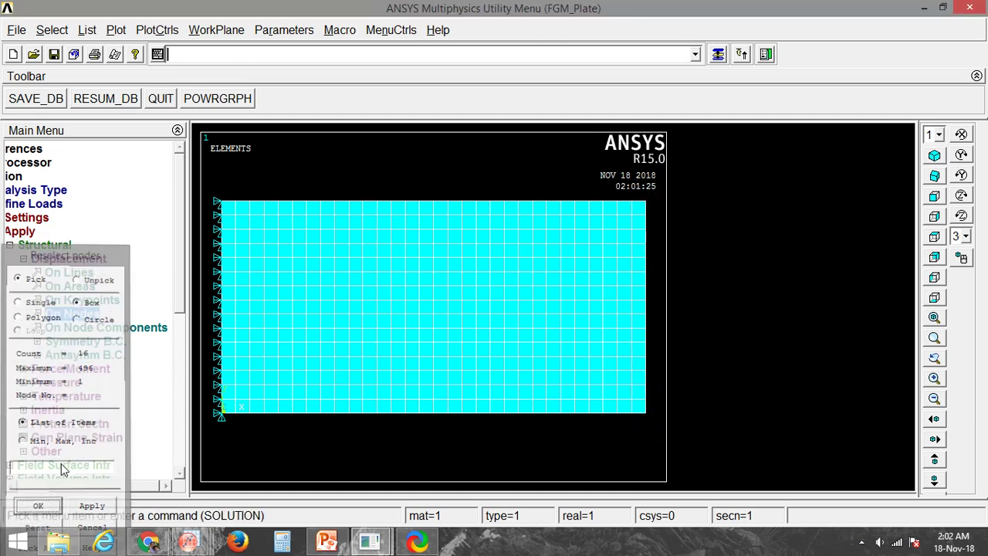
Step: Apply a constant structural force of 10 in the FX direction on all selected right-edge nodes and fit the plate in view
scroll(142, 259, down, 3)
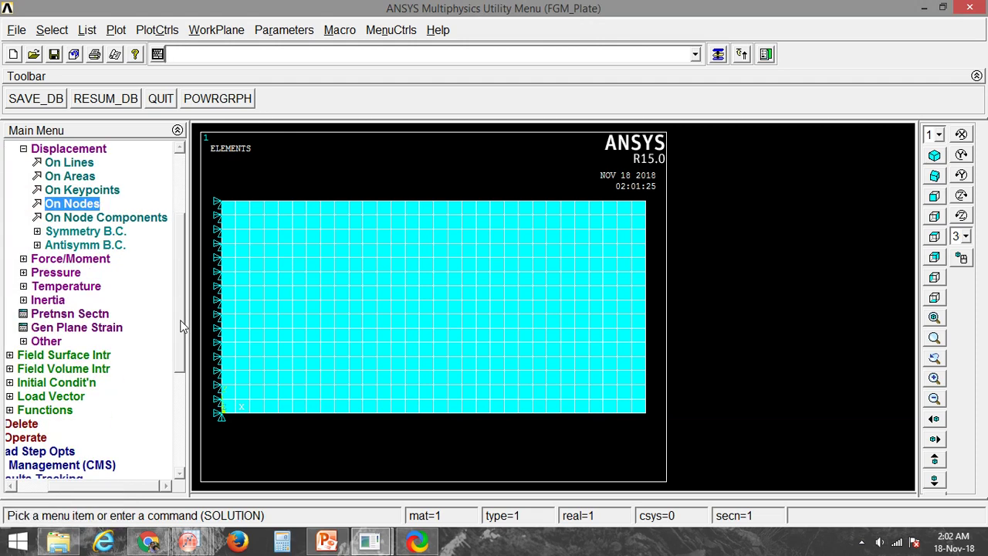
scroll(180, 301, up, 3)
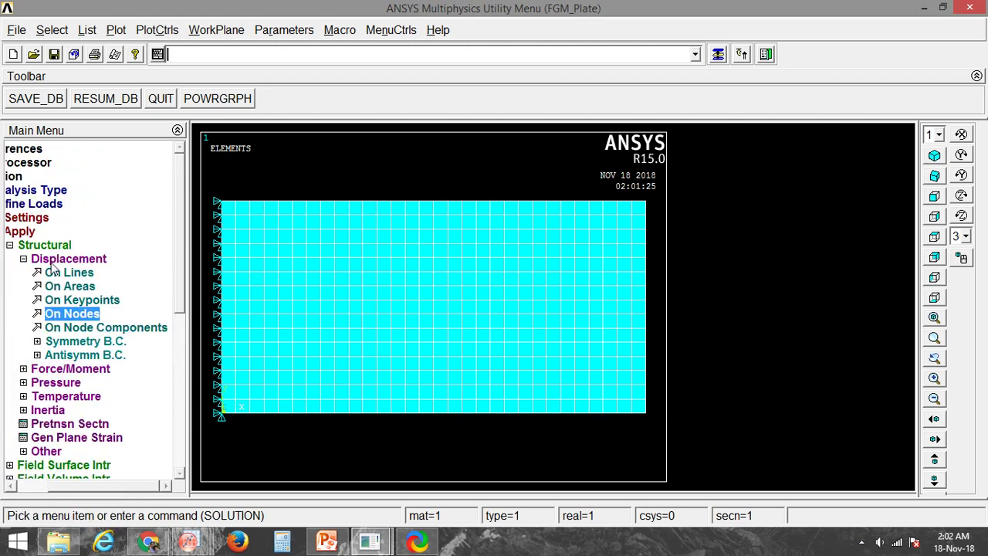
click(47, 246)
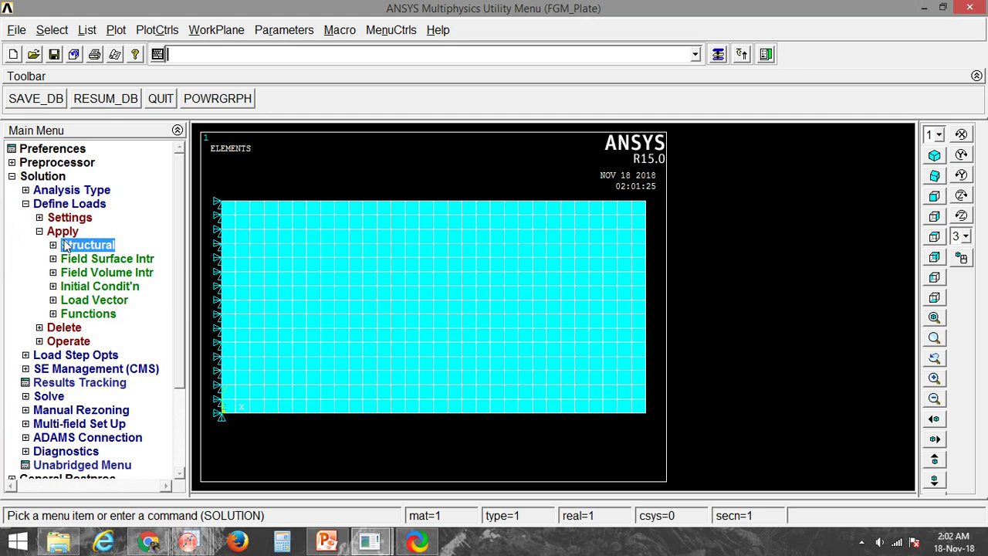
click(66, 245)
click(29, 264)
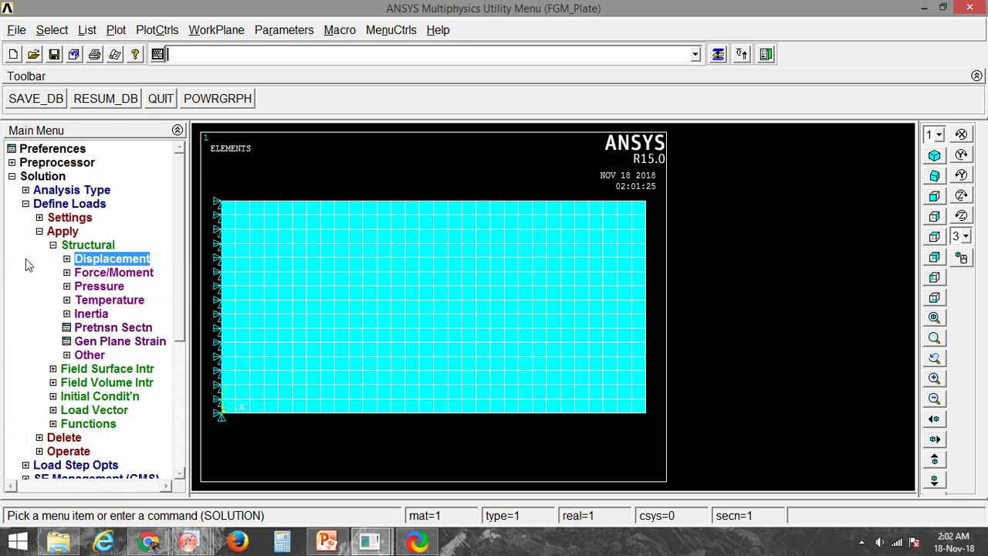
click(111, 275)
click(83, 302)
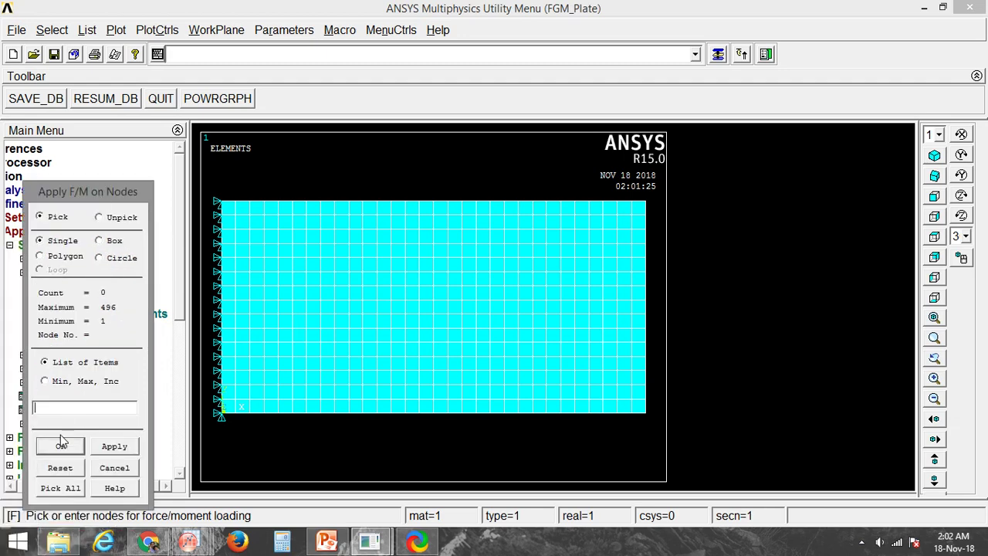
click(65, 483)
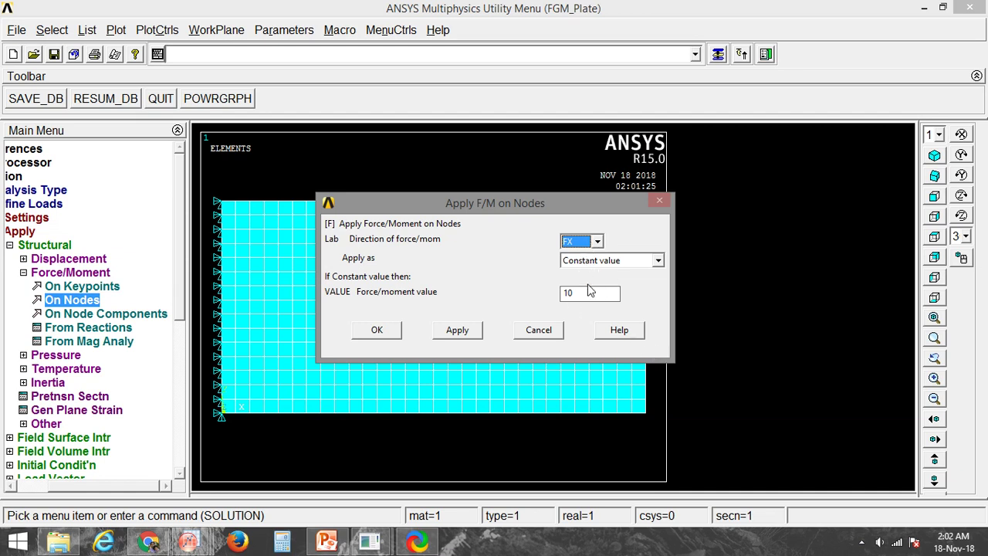
drag(576, 297, 569, 296)
click(376, 330)
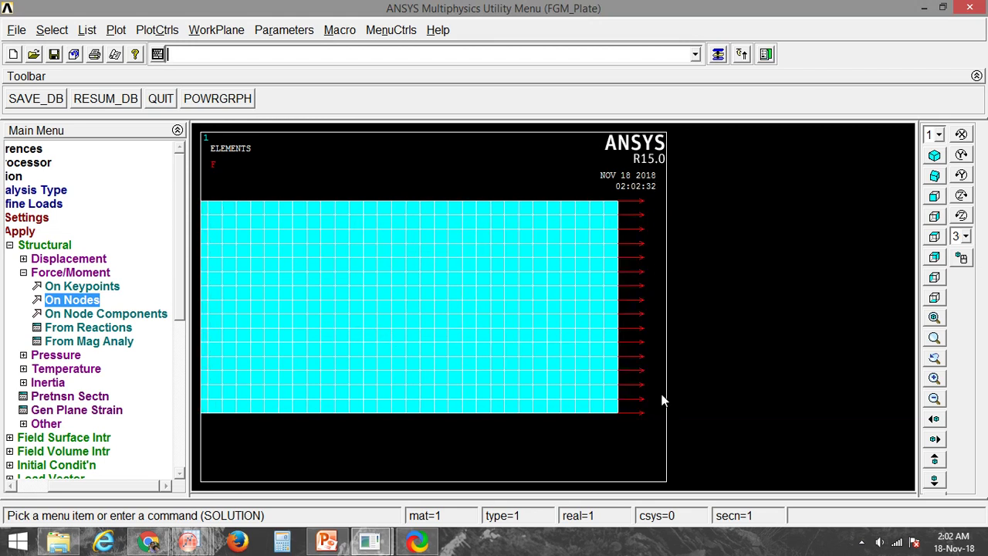
click(932, 319)
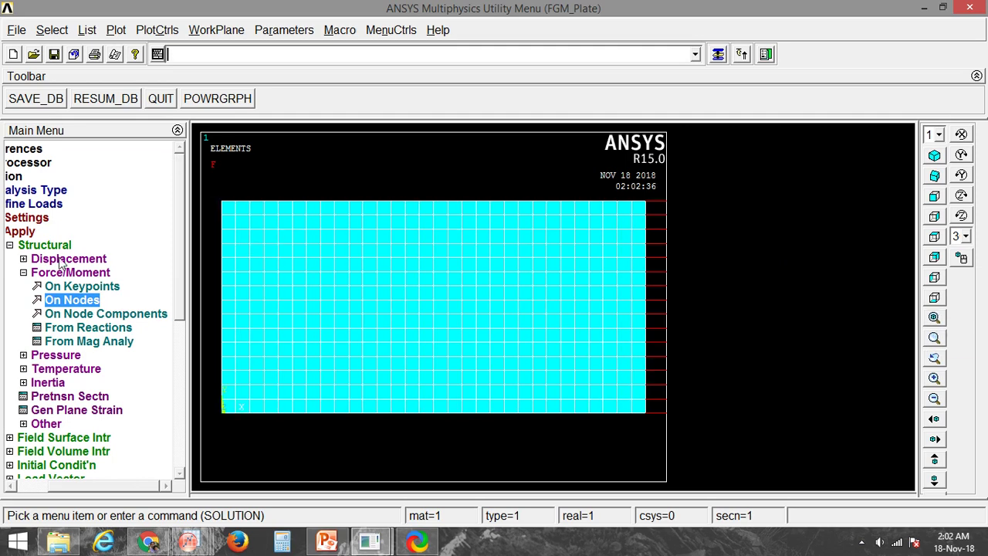
Step: Solve the current load step for the loaded plate and dismiss the solution note and status summary
click(20, 231)
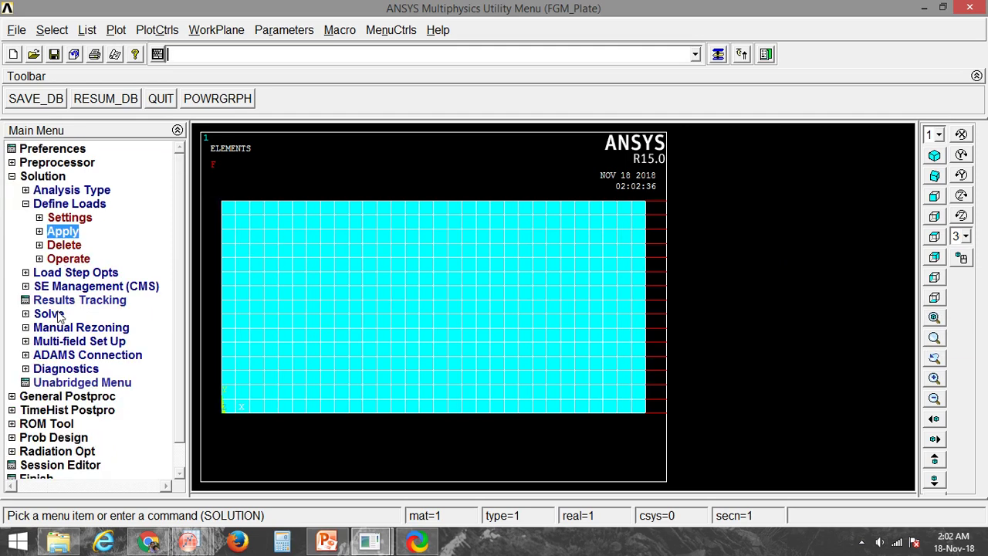
click(51, 313)
click(76, 273)
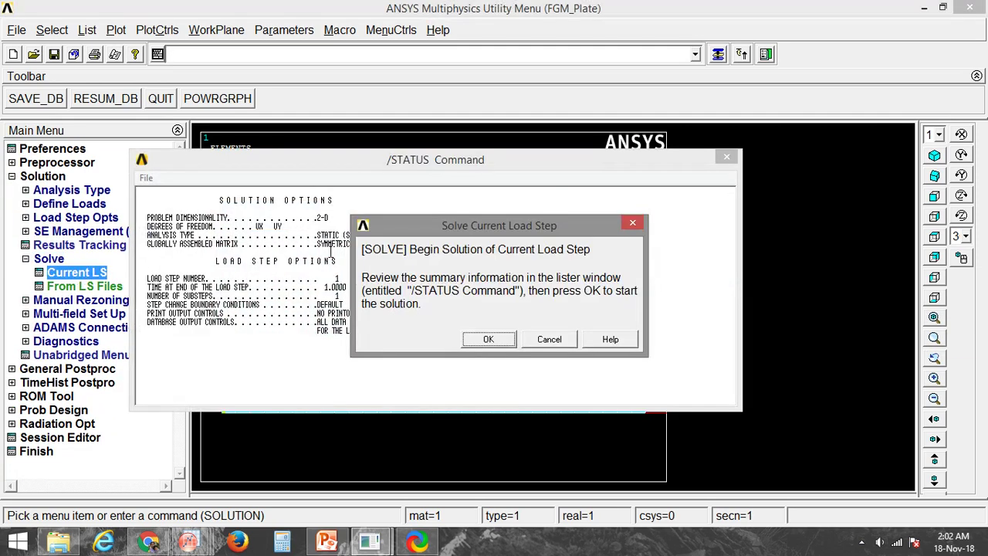
click(490, 340)
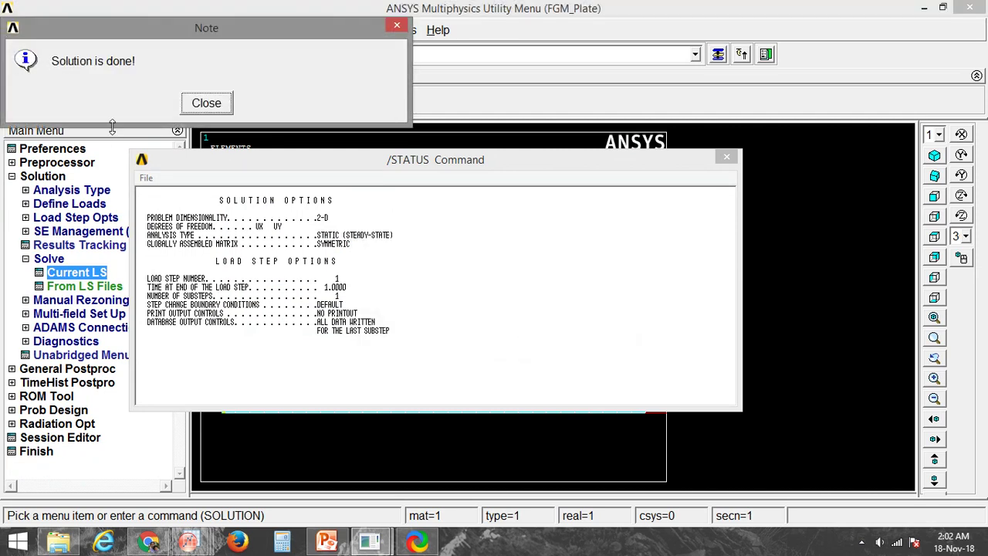
click(206, 103)
click(727, 157)
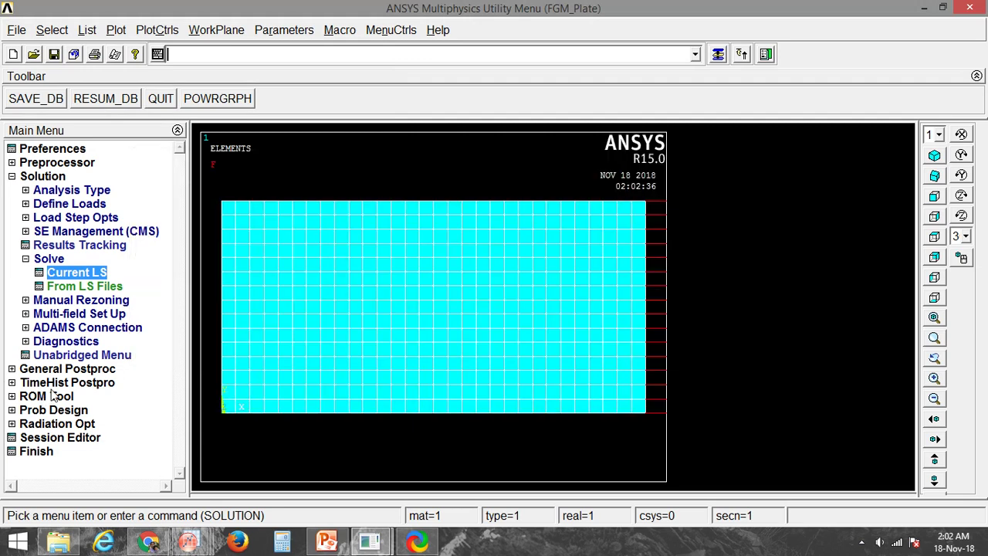
Step: Read the first results set and plot the von Mises stress nodal contour with the deformed shape only
click(59, 369)
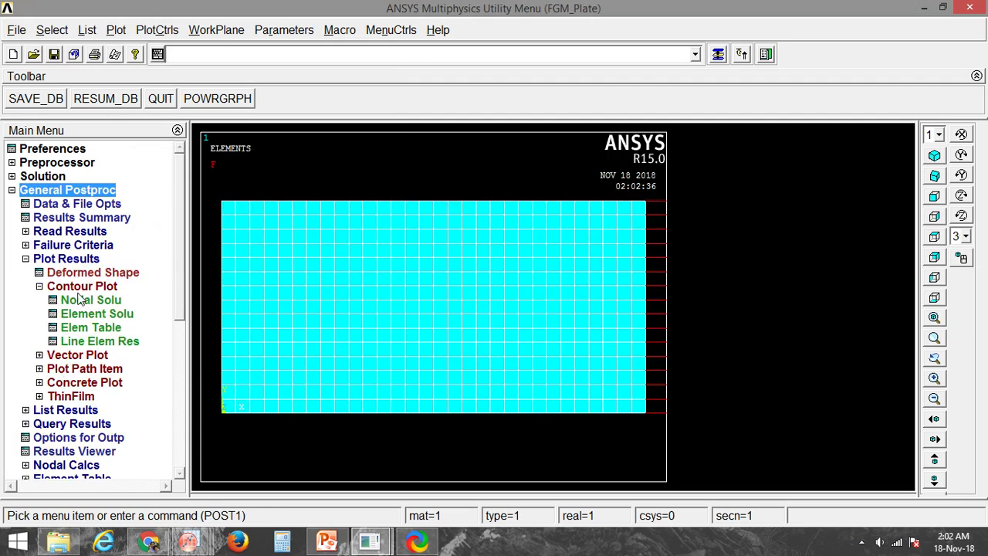
click(63, 232)
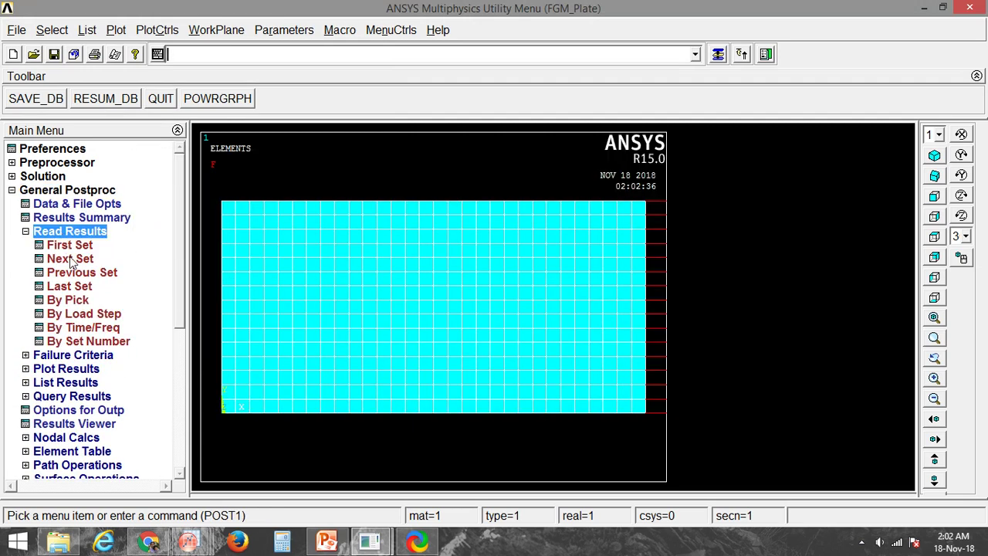
click(70, 247)
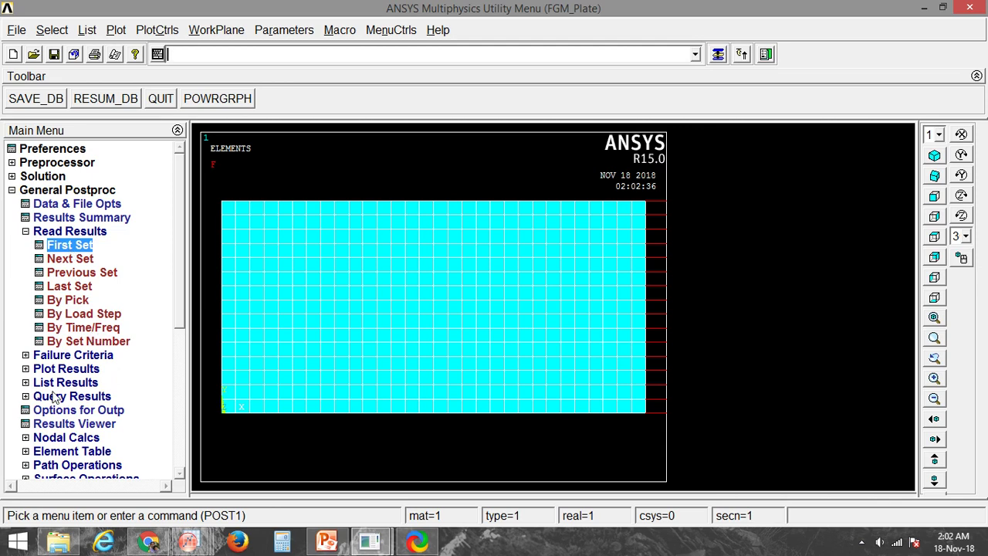
click(59, 369)
click(91, 303)
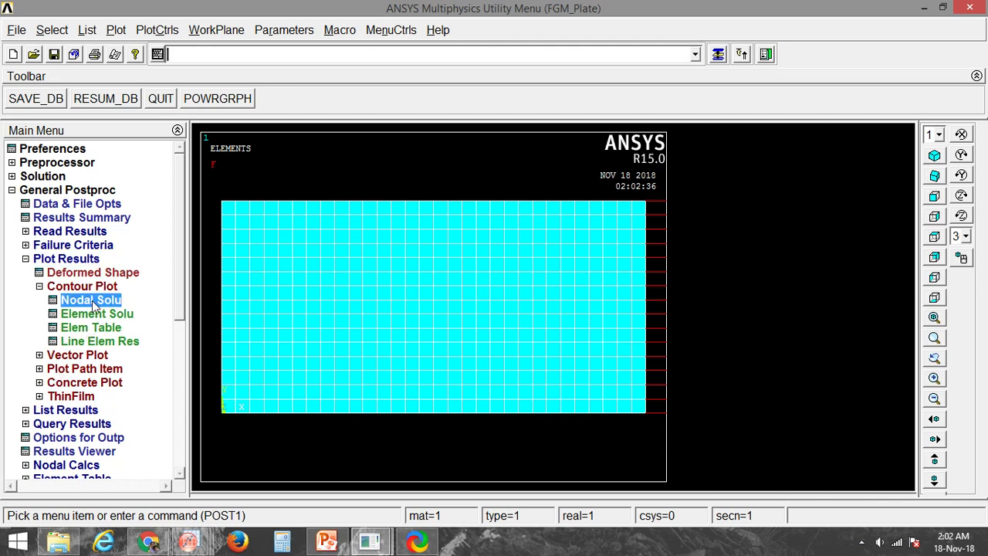
scroll(753, 151, down, 1)
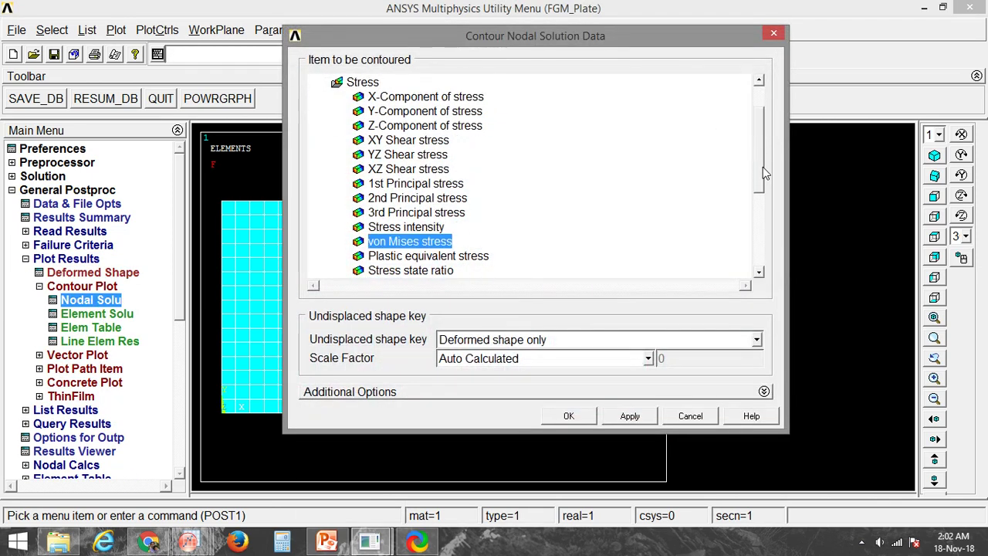
click(566, 416)
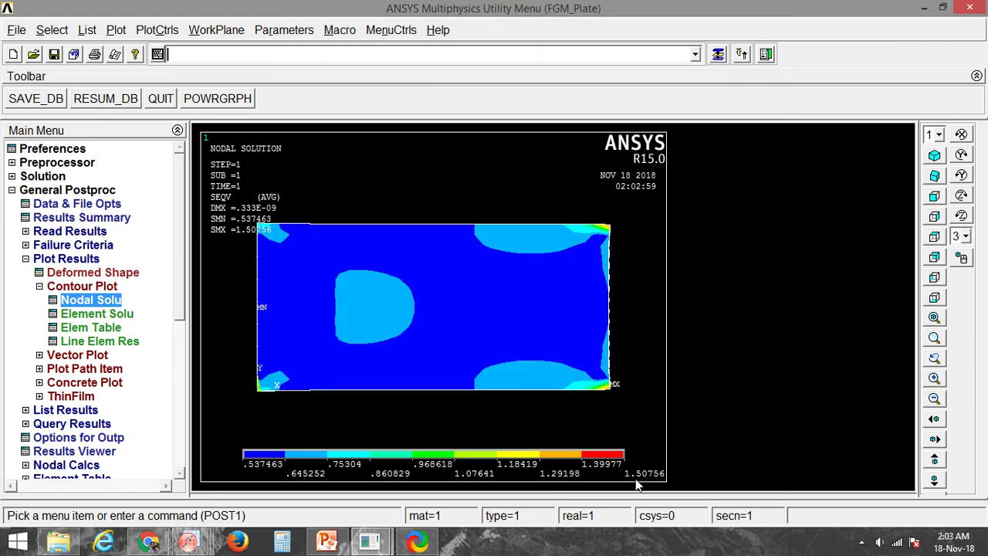
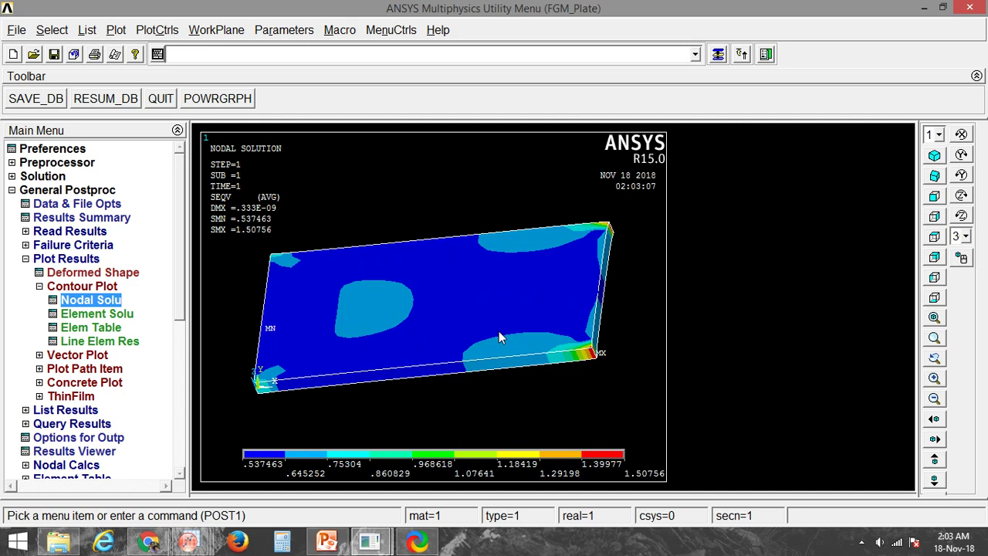
Step: Set the PLANE42 thickness in real constant set 1 to 10 and finish editing the real constants
click(75, 164)
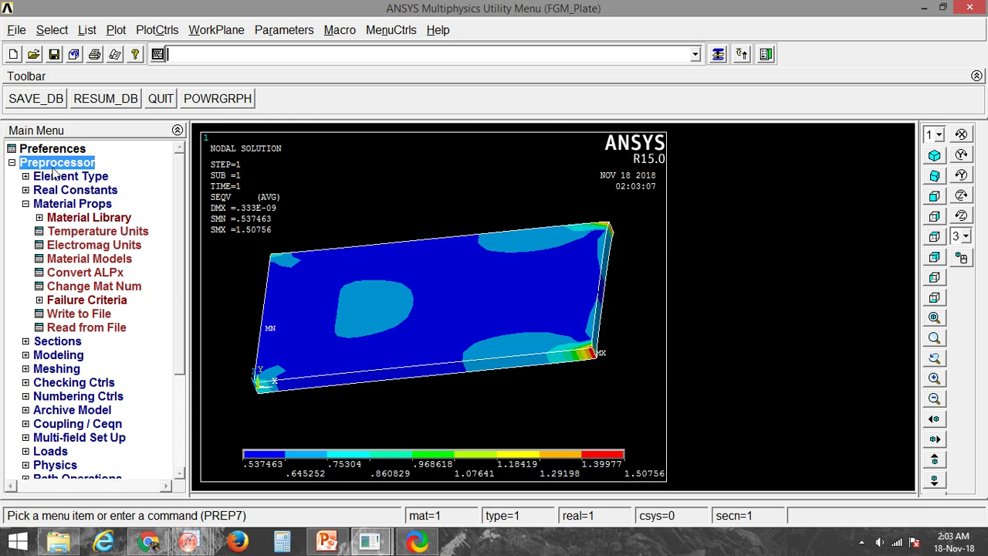
click(56, 192)
click(87, 211)
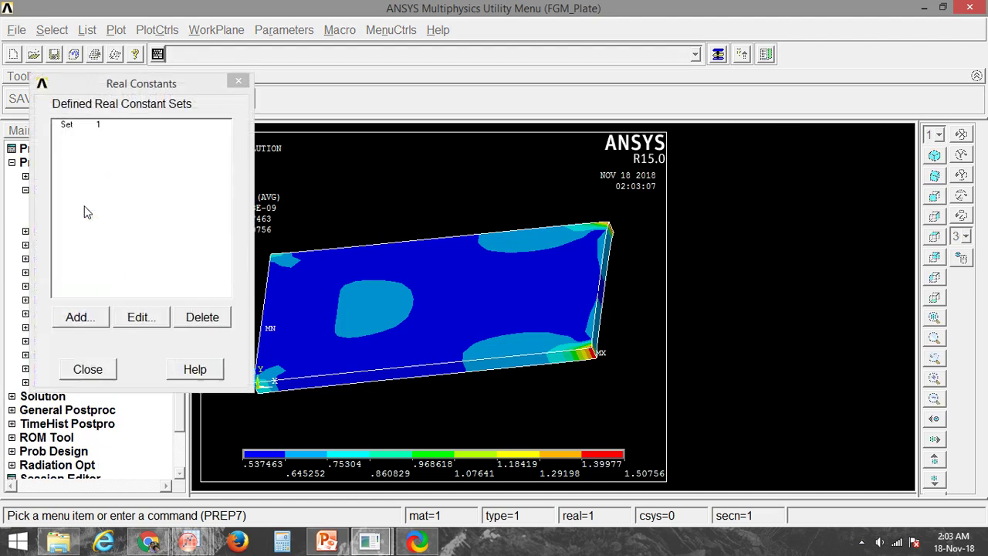
click(78, 144)
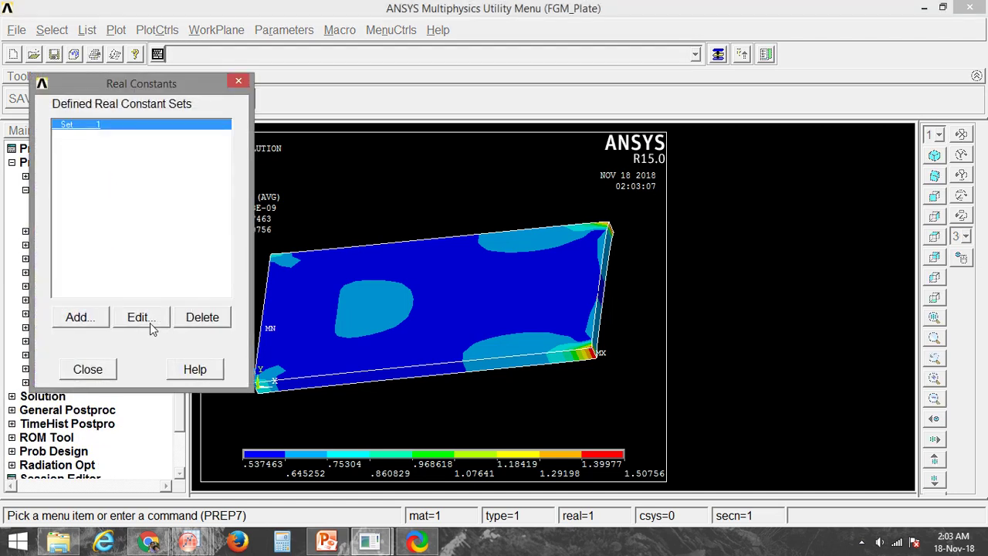
click(146, 319)
click(89, 372)
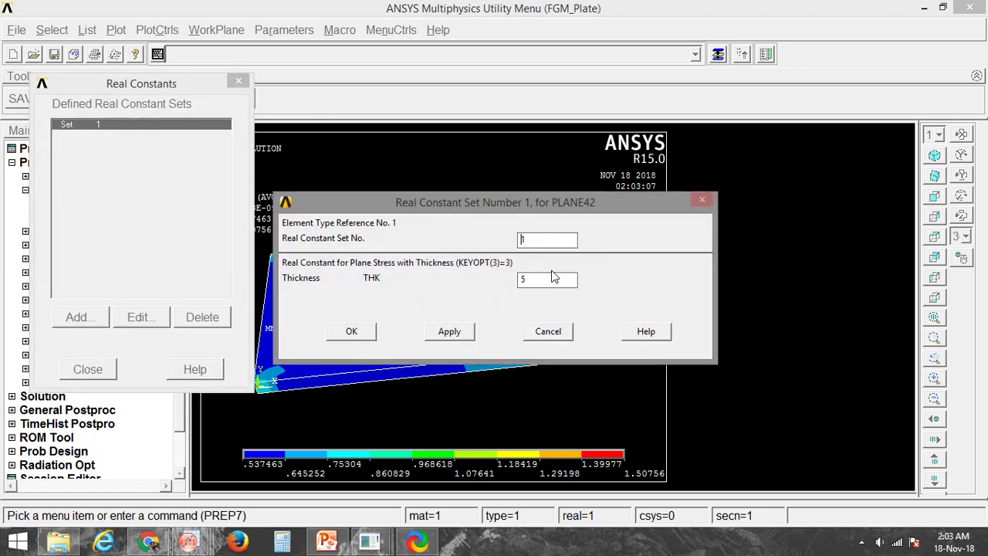
double_click(522, 279)
text(10)
click(360, 335)
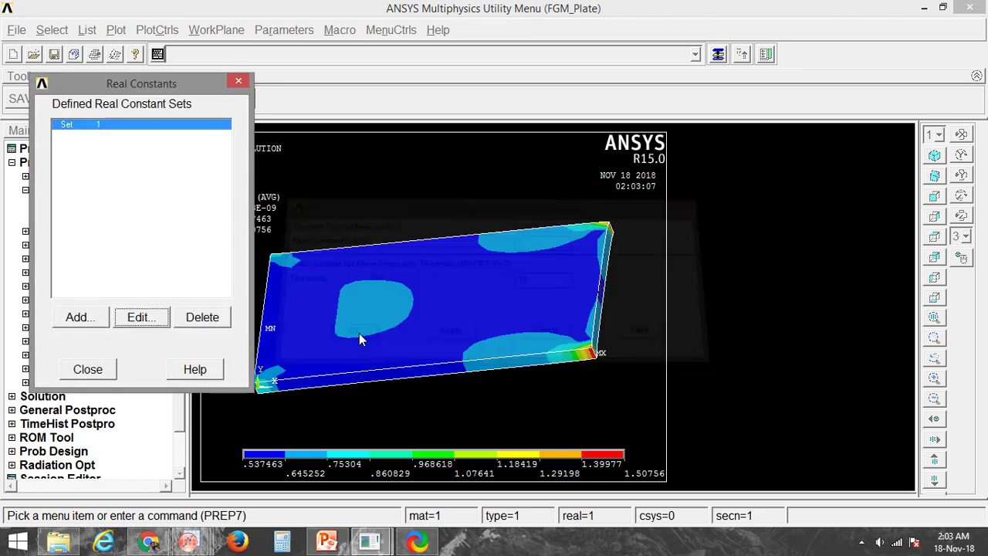
click(85, 370)
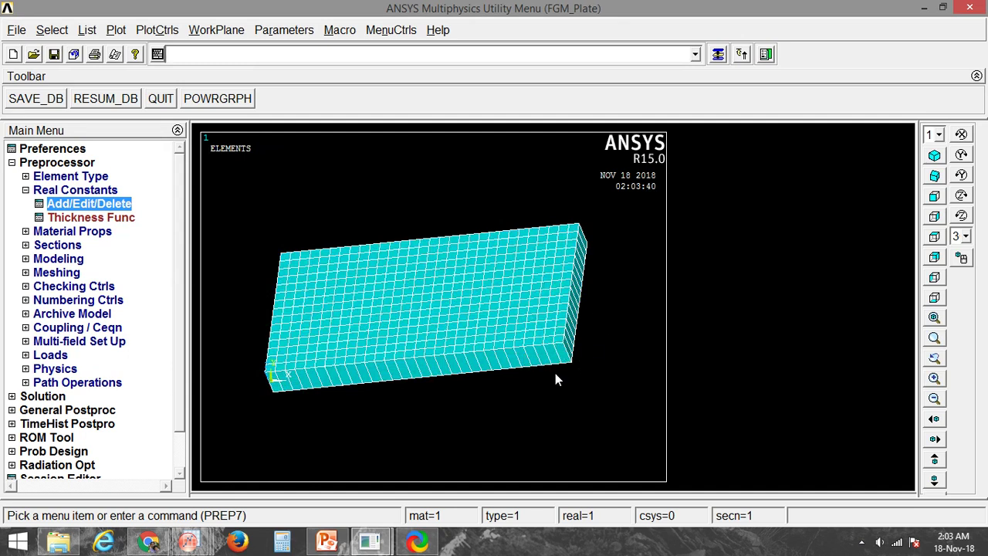
Step: Solve the current load step again with the changed plate thickness and dismiss the solution note and status summary
click(43, 397)
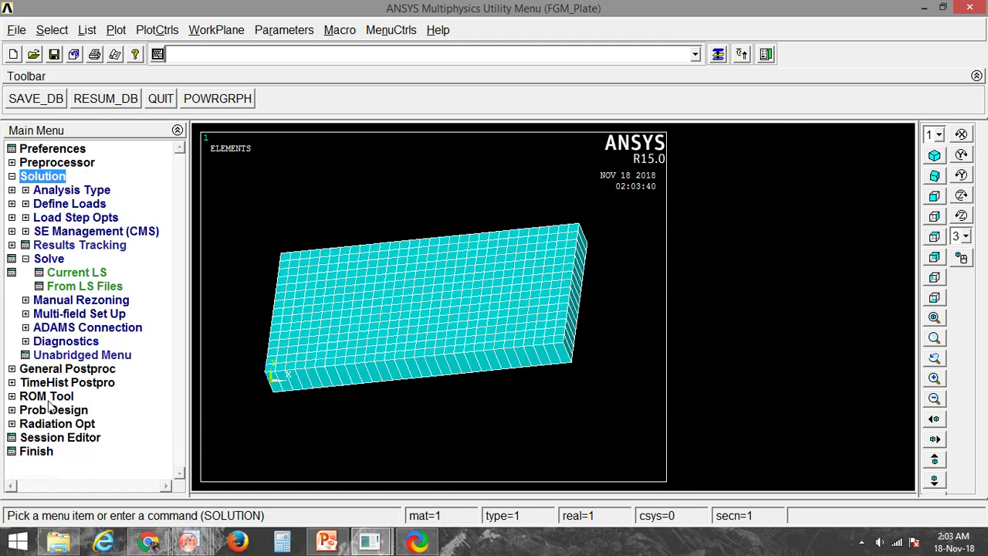
click(76, 275)
click(488, 340)
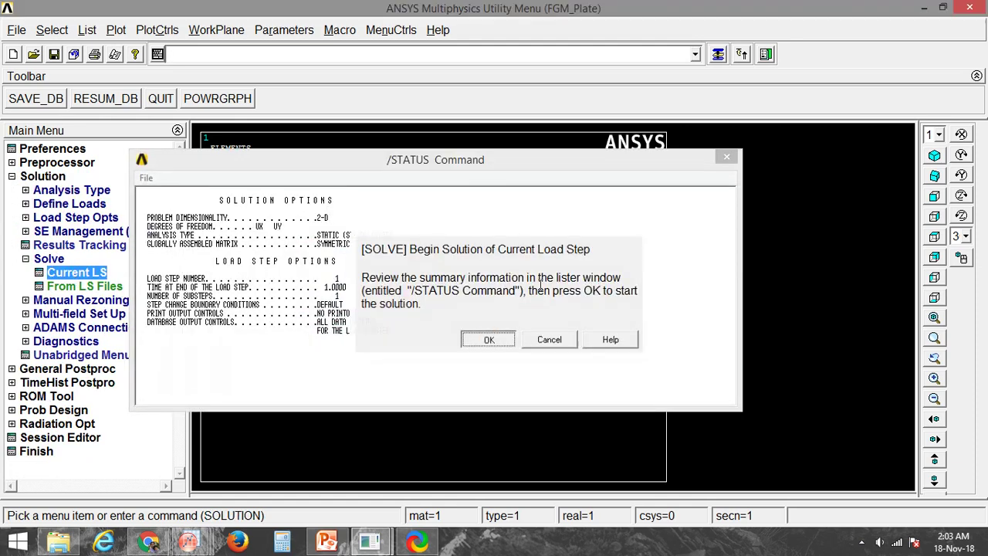
click(173, 104)
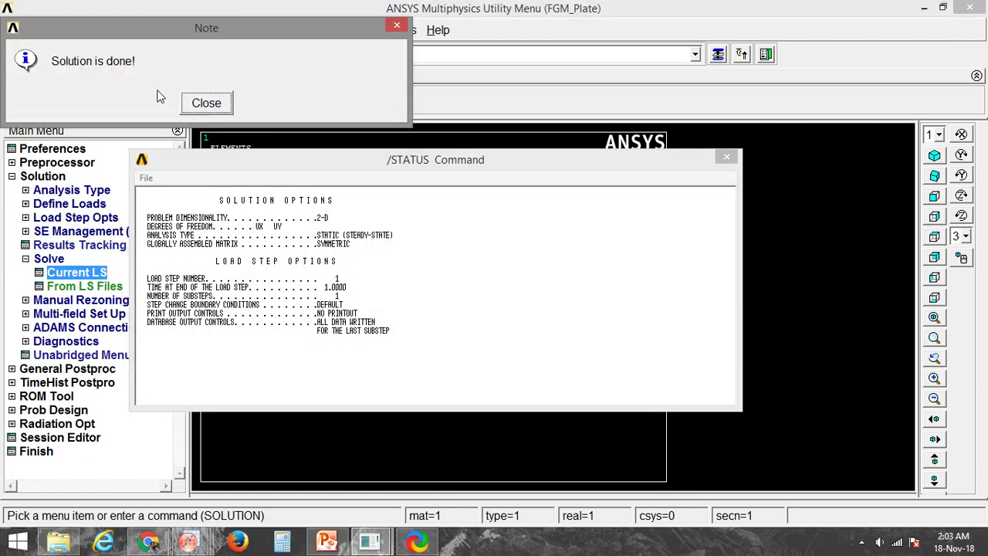
click(205, 102)
click(727, 156)
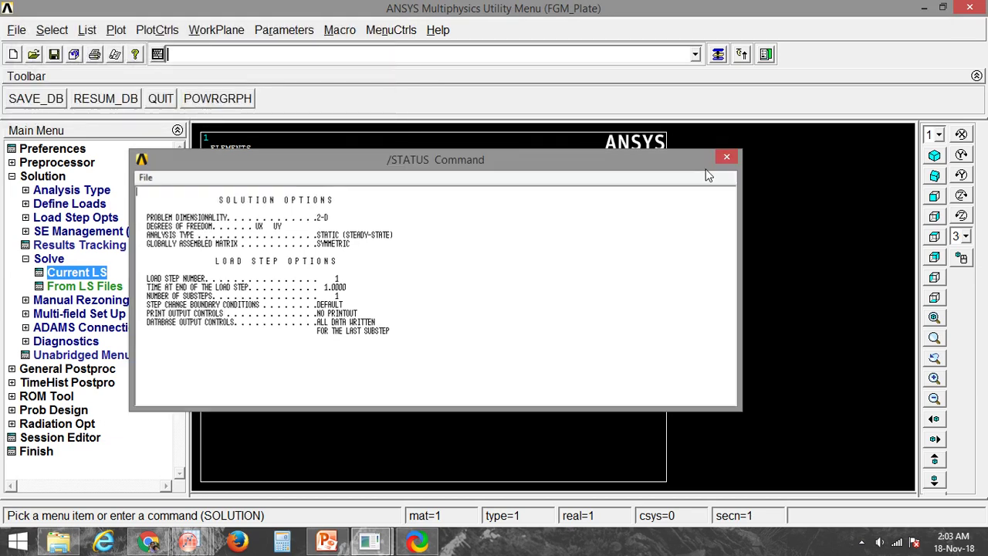
Step: Read the first results set of the re-solved plate with thickness 10 and plot its von Mises stress nodal contour, deformed shape only
click(62, 369)
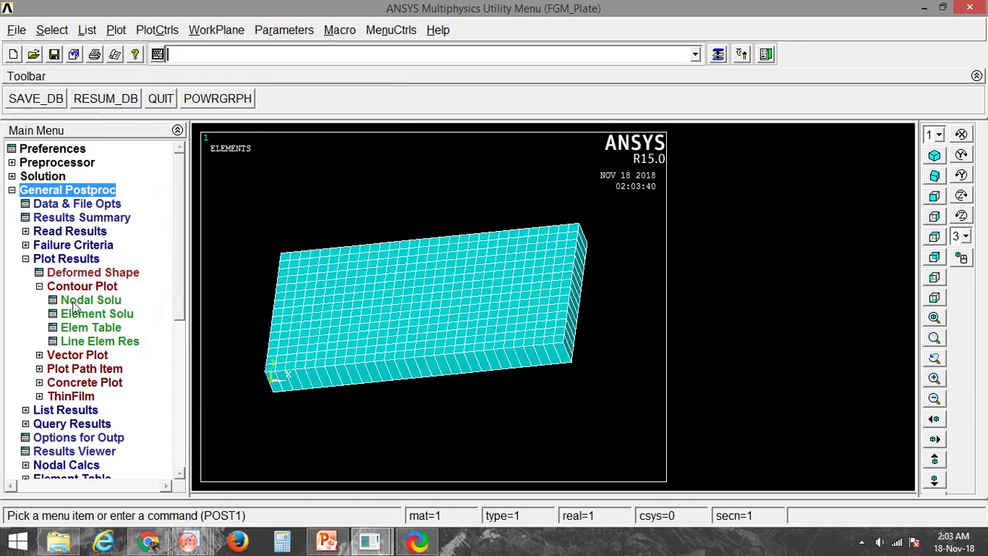
click(69, 231)
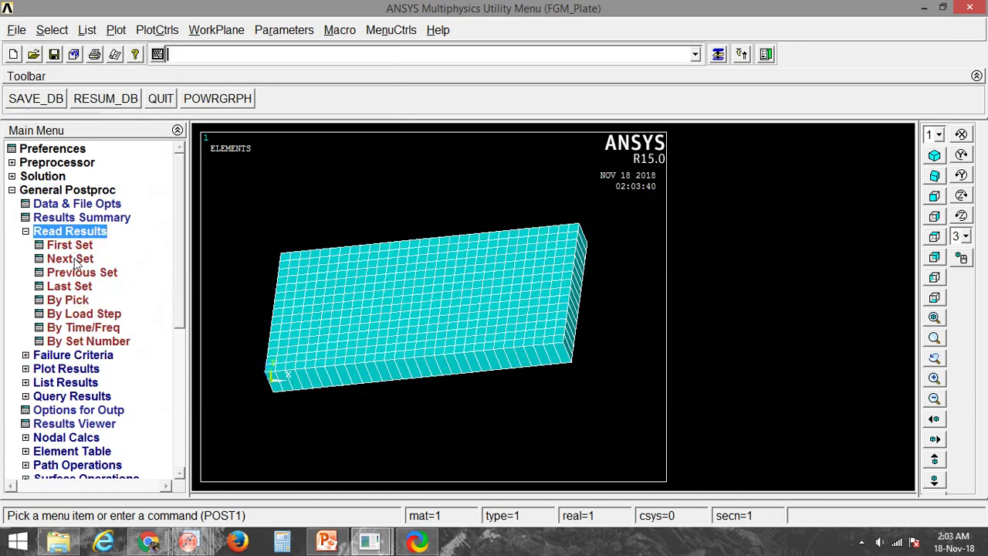
click(69, 245)
click(66, 369)
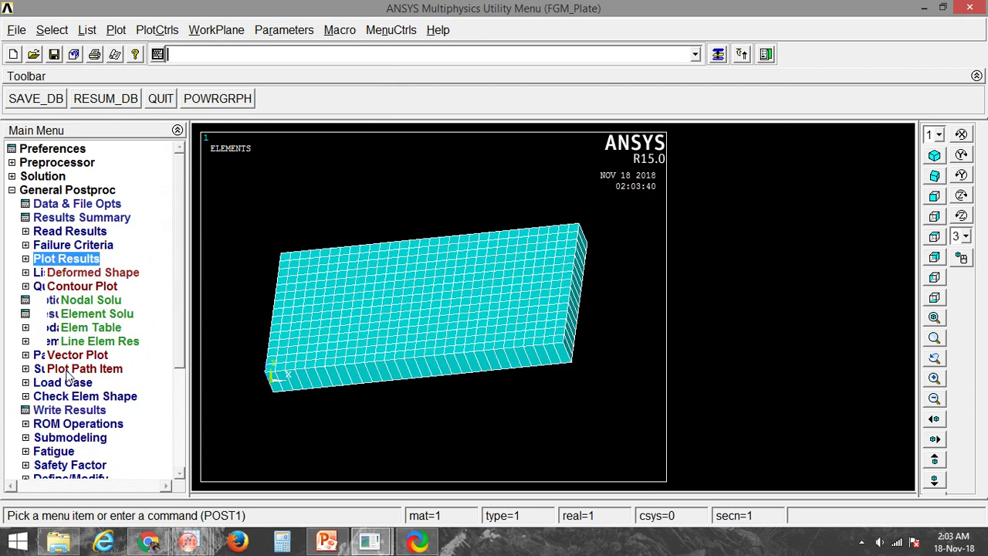
click(91, 301)
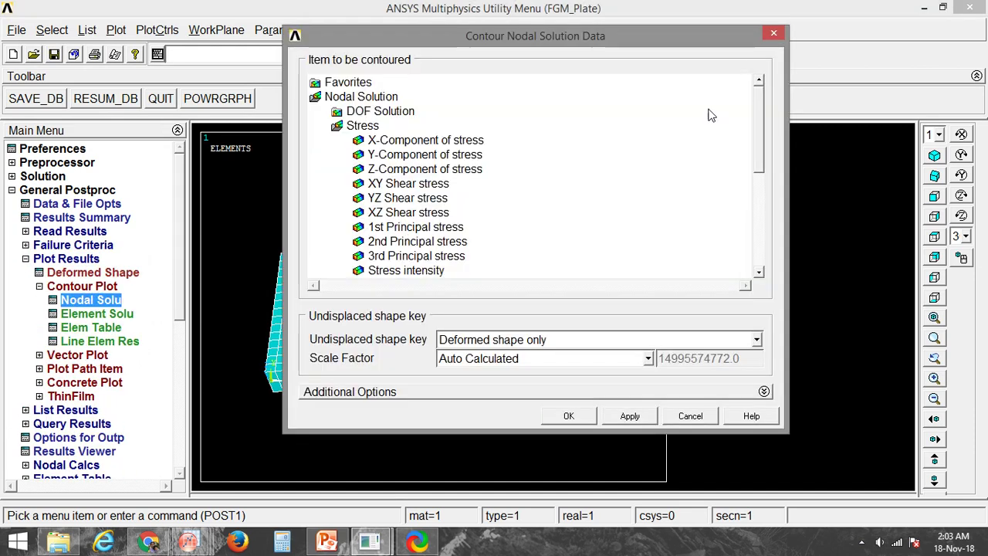
drag(763, 122, 769, 193)
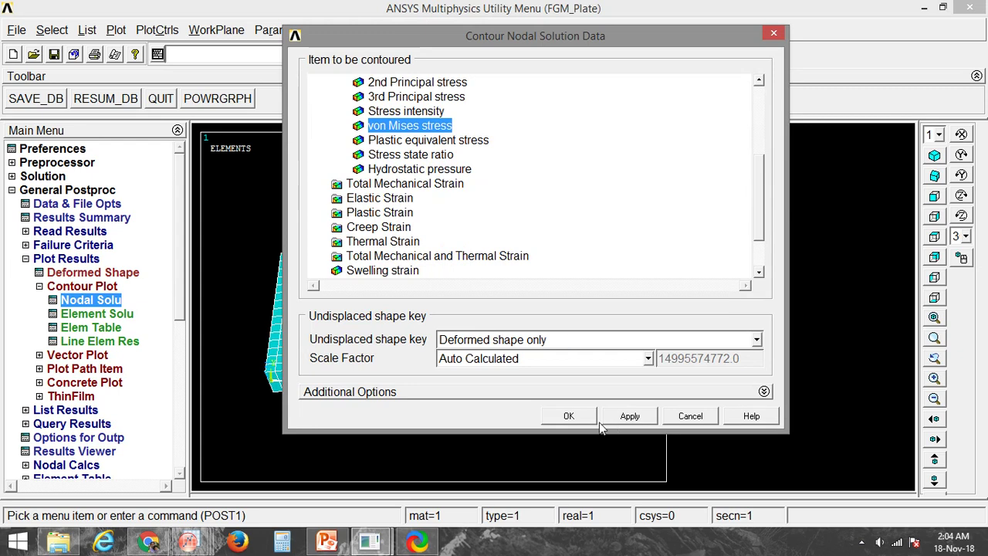
click(573, 417)
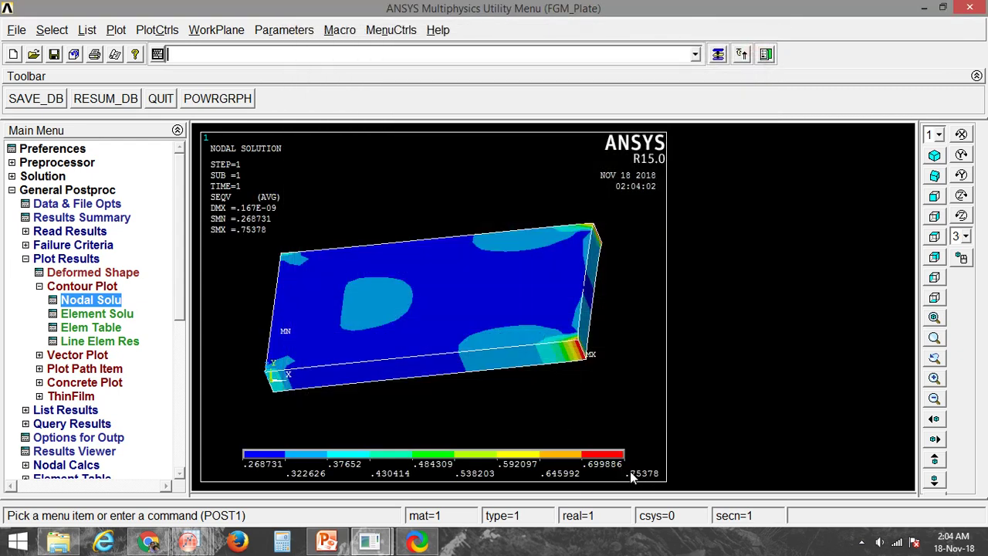
ctrl+right_drag(494, 332, 471, 363)
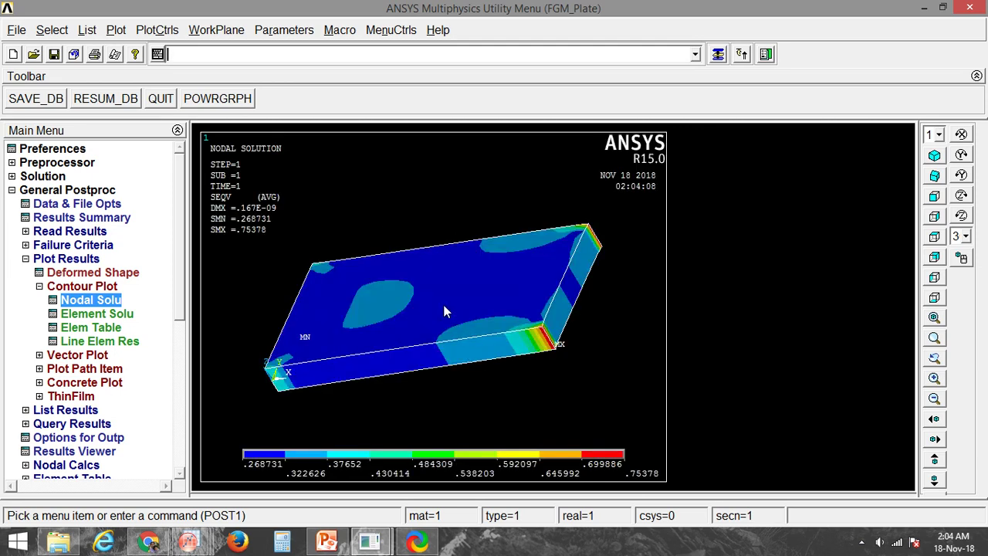
ctrl+right_drag(444, 311, 463, 343)
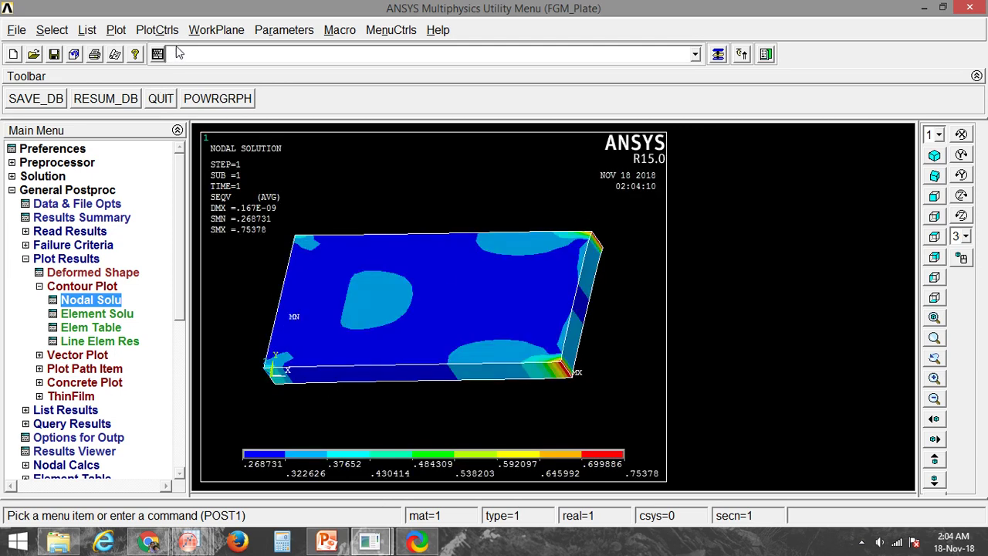